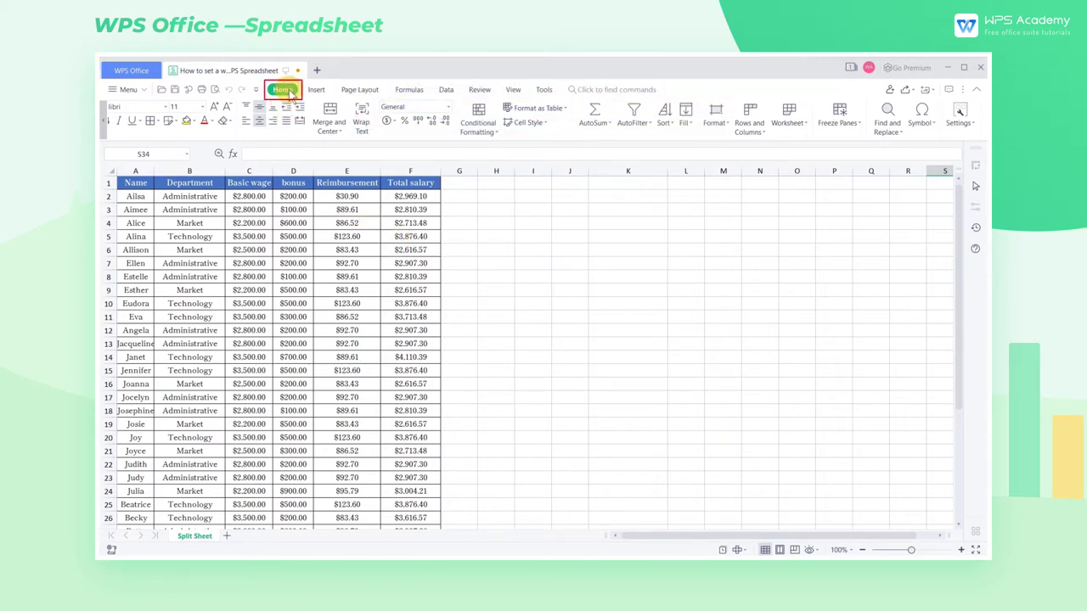
Step: Insert two blank sheets, Sheet2 and Sheet3, then add a third blank sheet, Sheet4
click(795, 124)
click(805, 138)
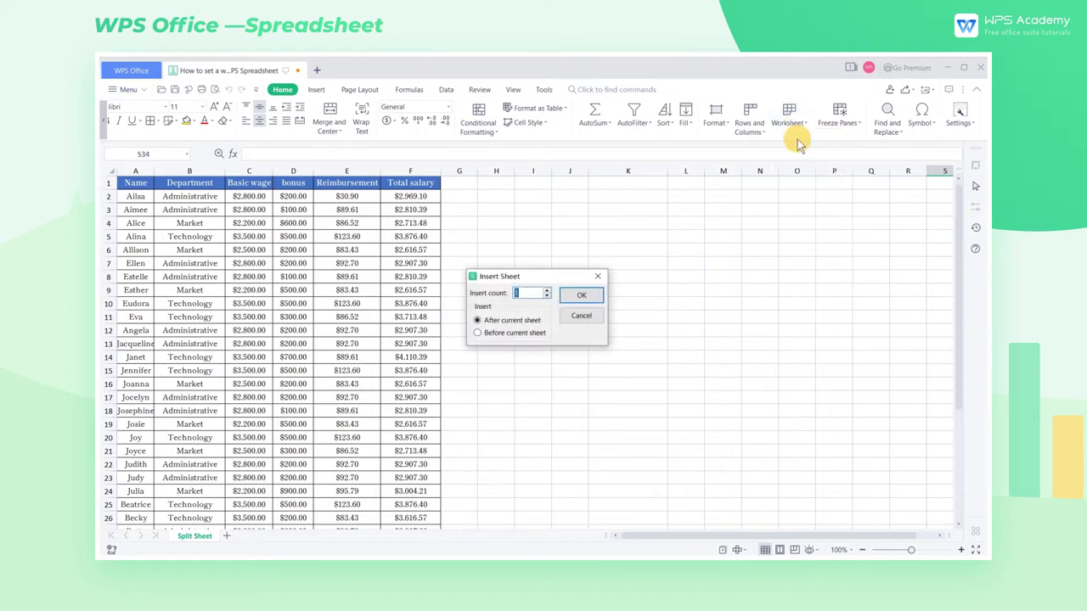
click(520, 293)
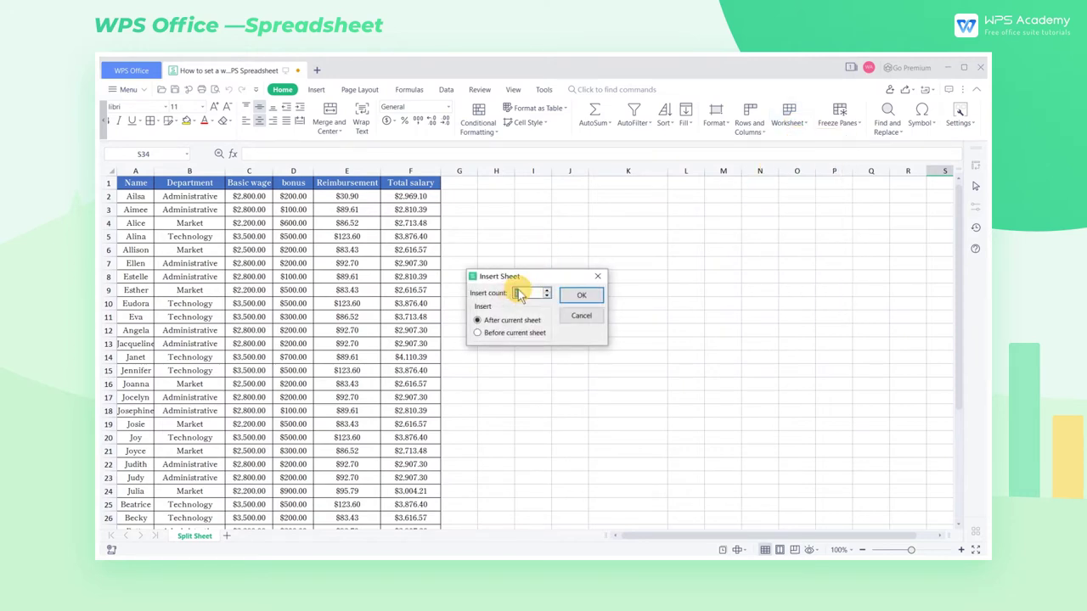
click(581, 295)
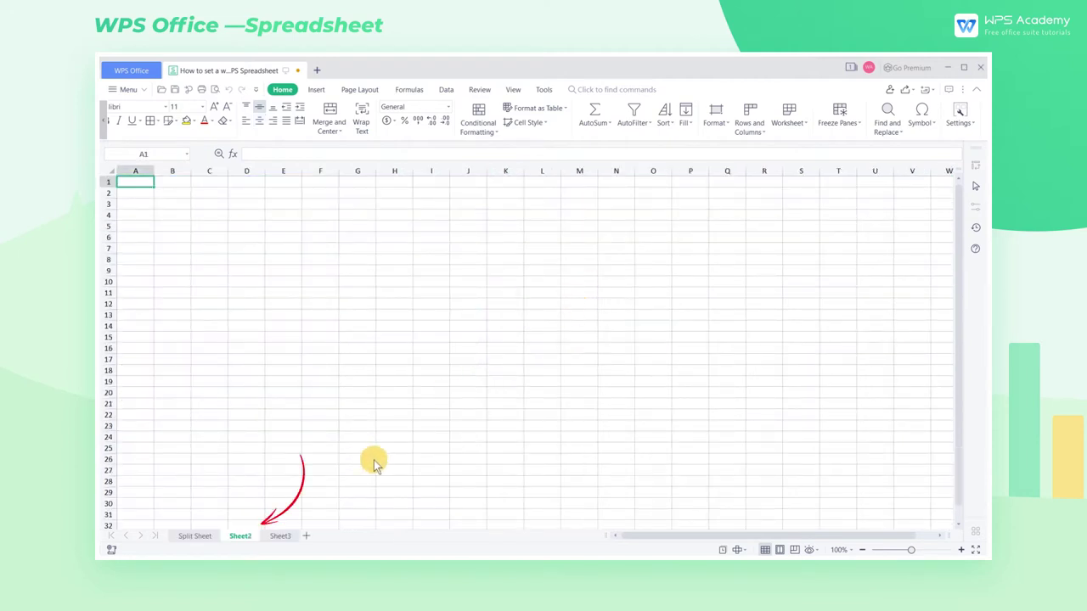
click(308, 534)
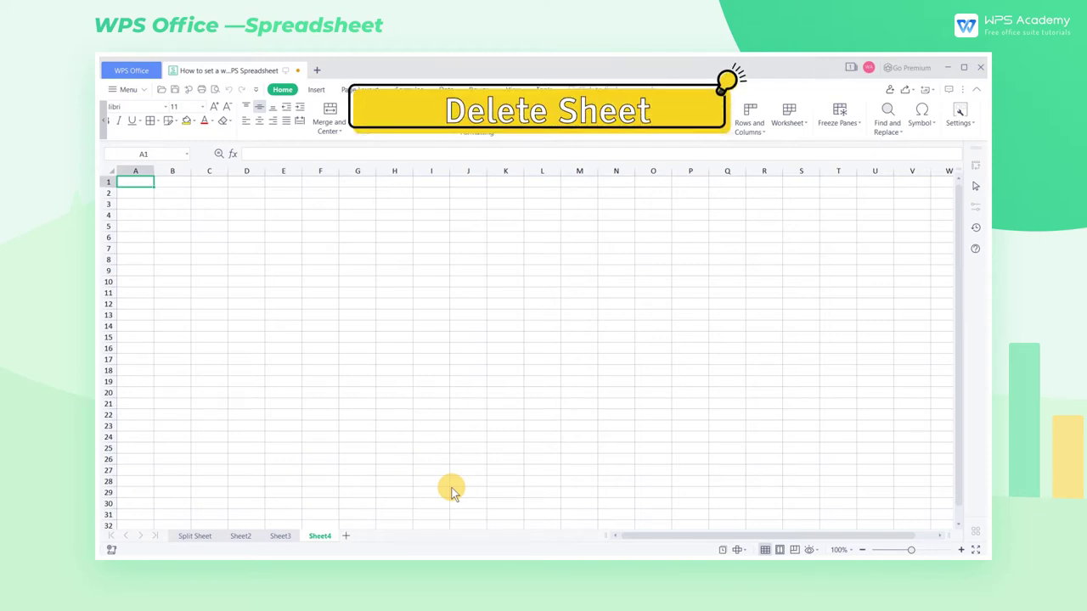
Step: Delete the blank Sheet4, then delete Sheet2 and Sheet3 together as a group
click(788, 119)
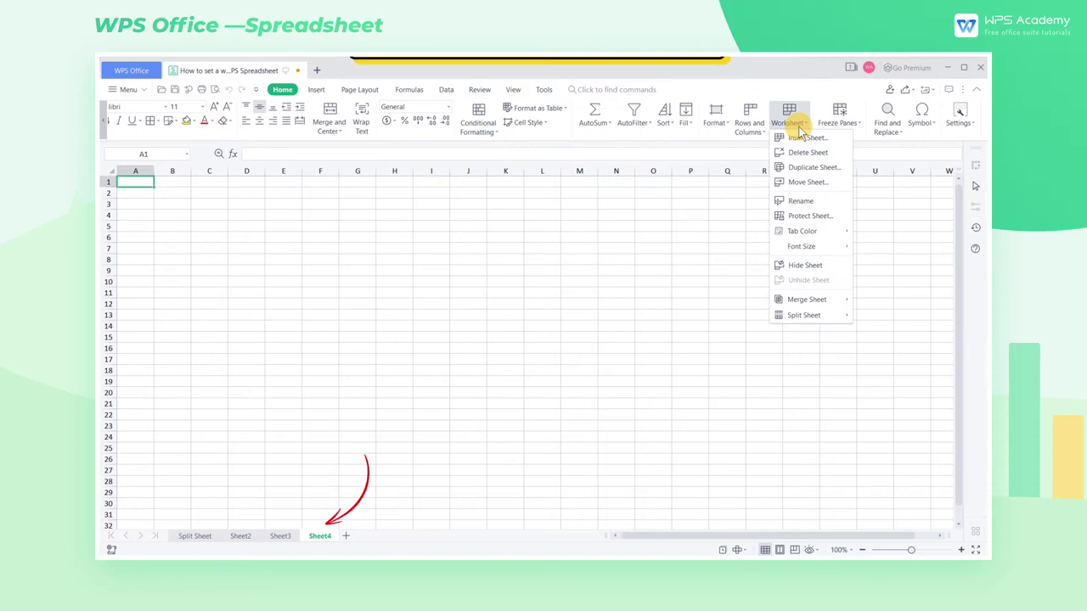
click(799, 154)
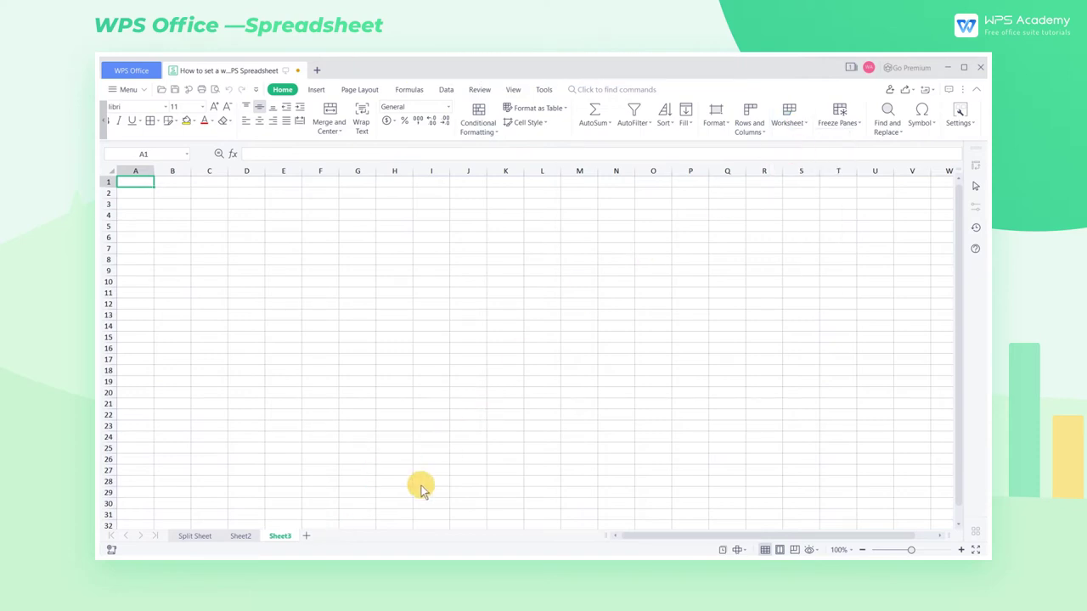
ctrl+click(242, 536)
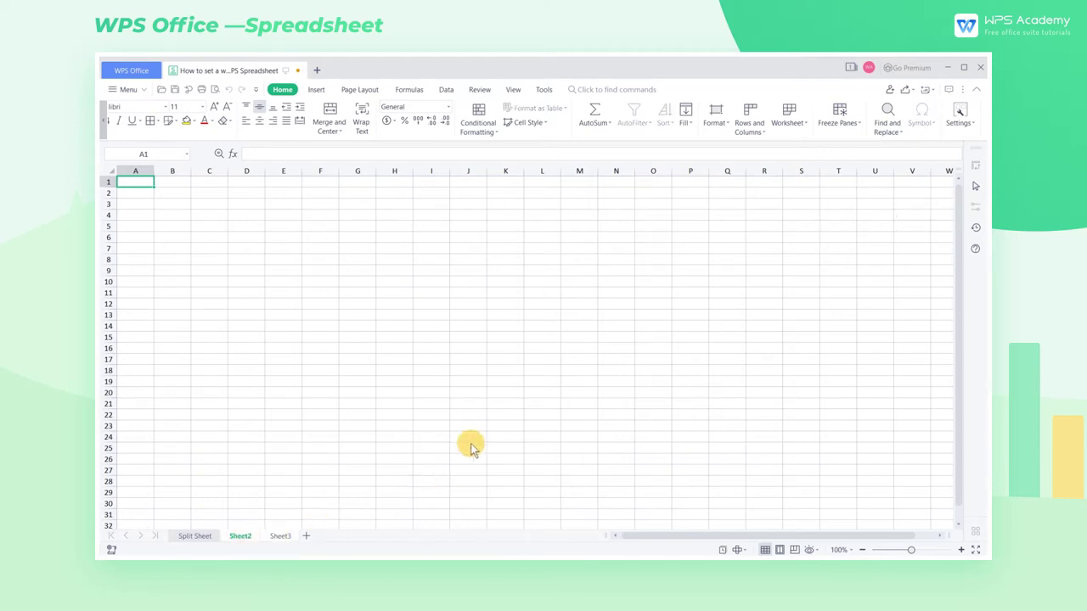
click(788, 124)
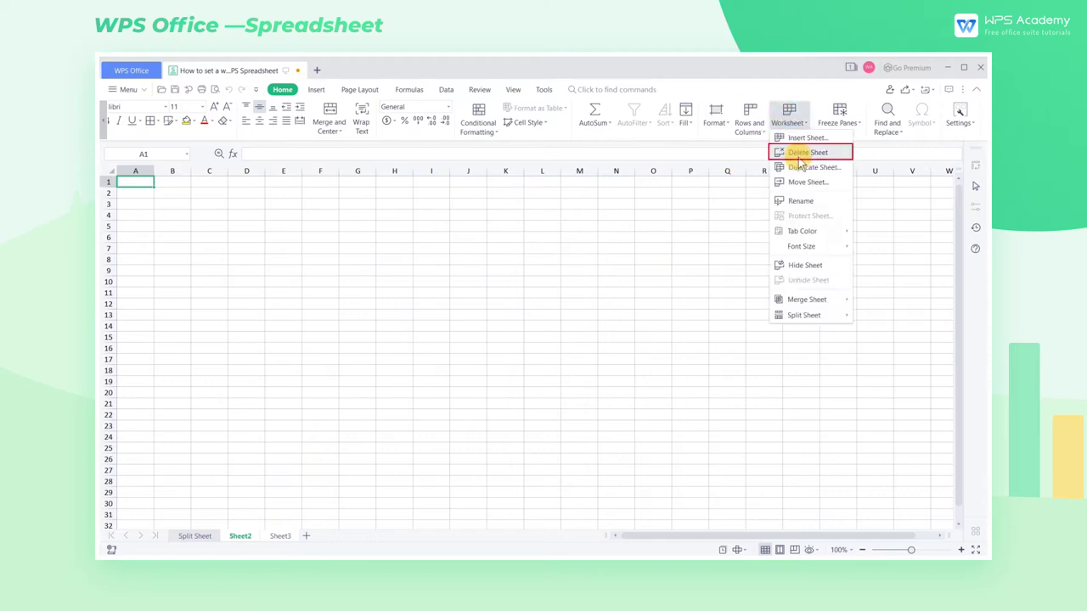
click(794, 152)
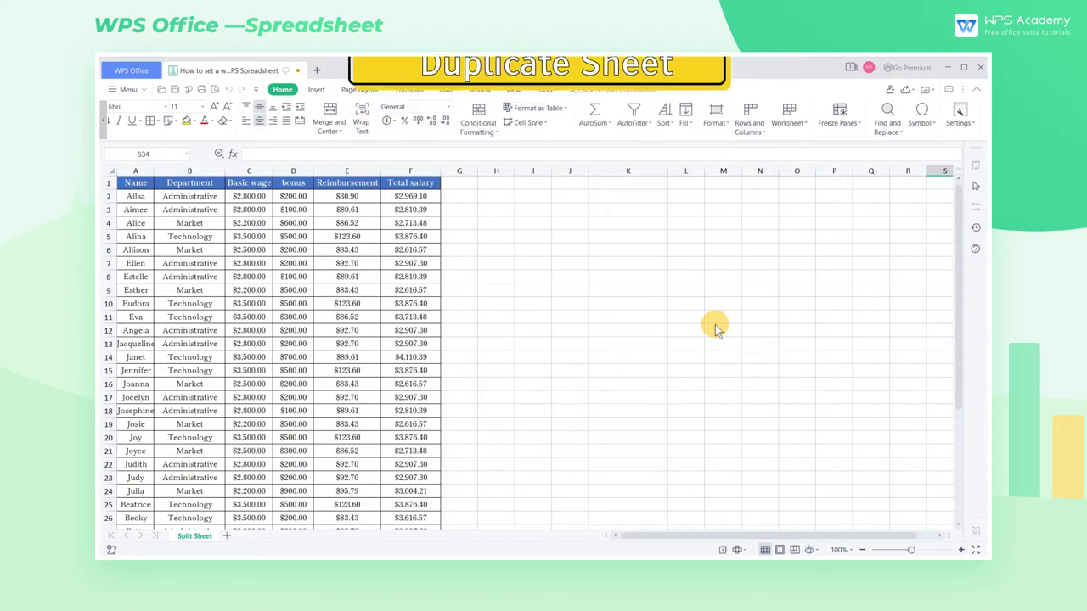
Step: Duplicate the Split Sheet salary sheet, creating Split Sheet (2)
click(790, 127)
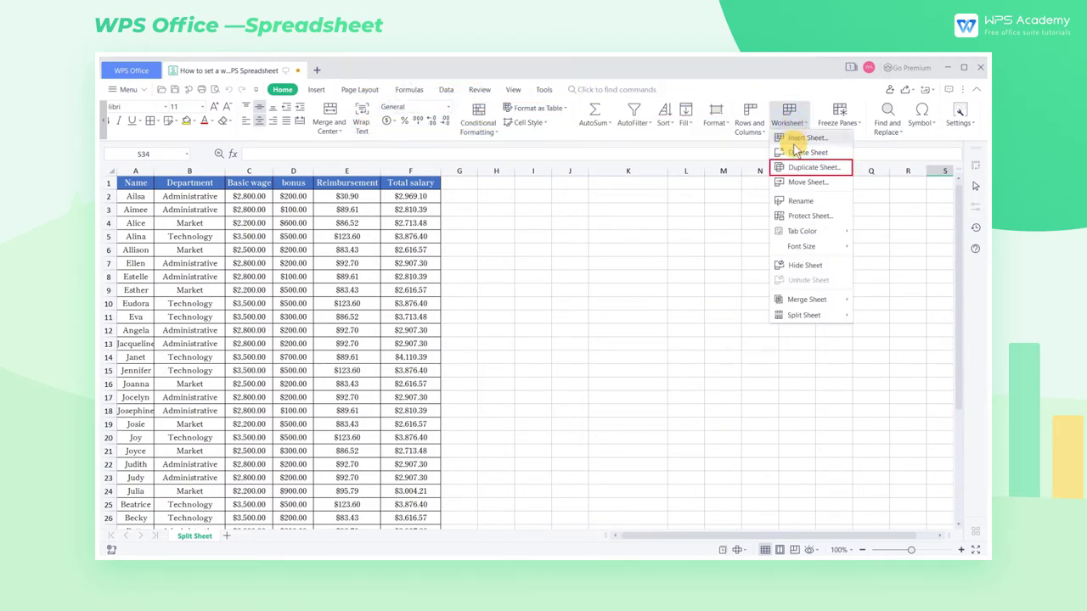
click(796, 170)
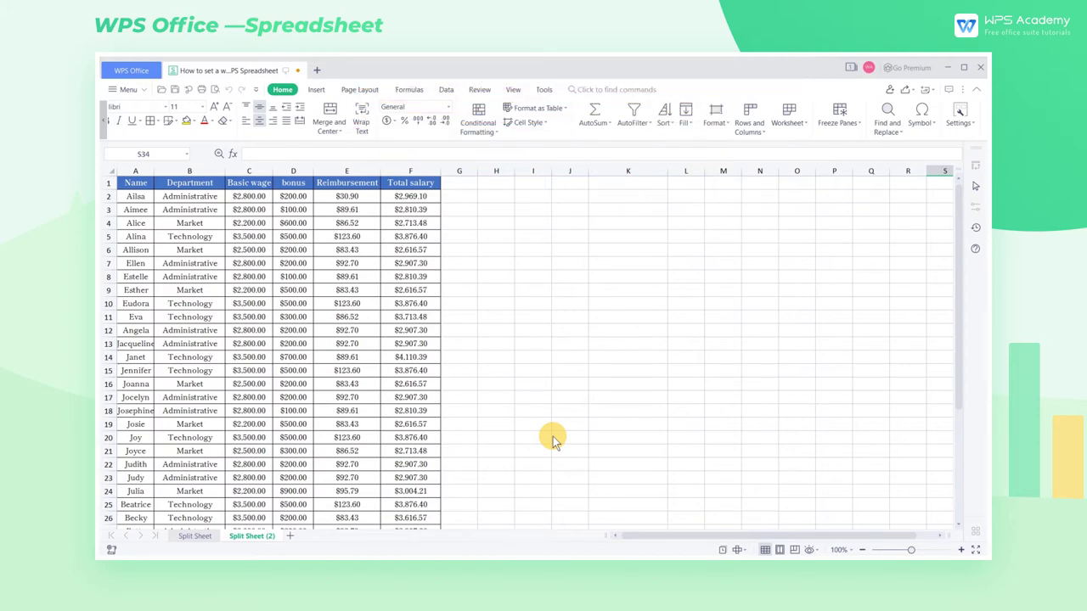
Step: Copy both sheets as Split Sheet (3) and (4), then copy Split Sheet (3) into new workbook Book1
ctrl+click(199, 537)
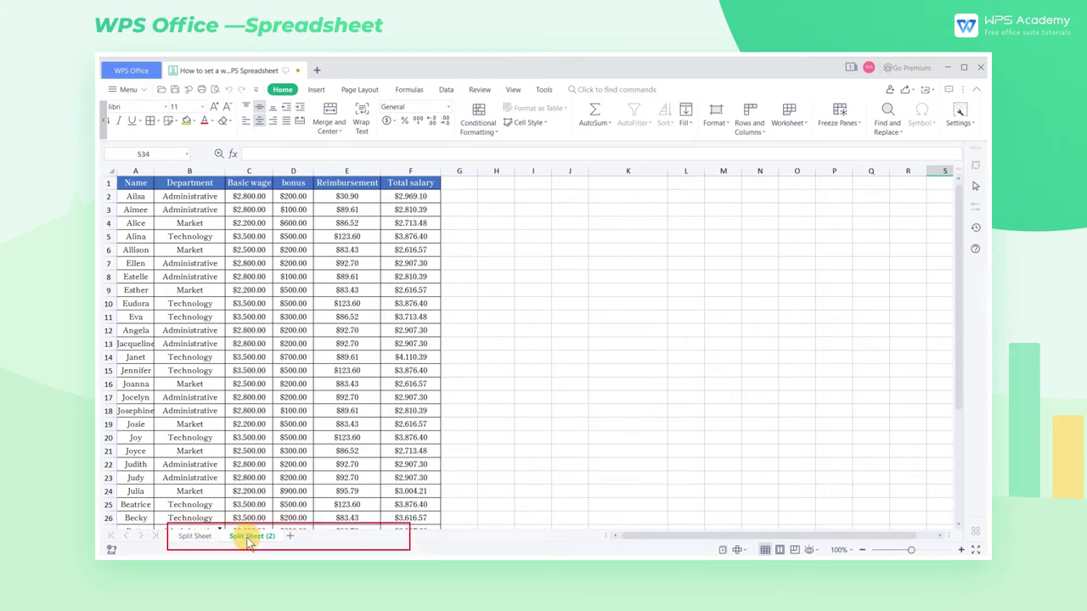
ctrl+drag(247, 542, 286, 540)
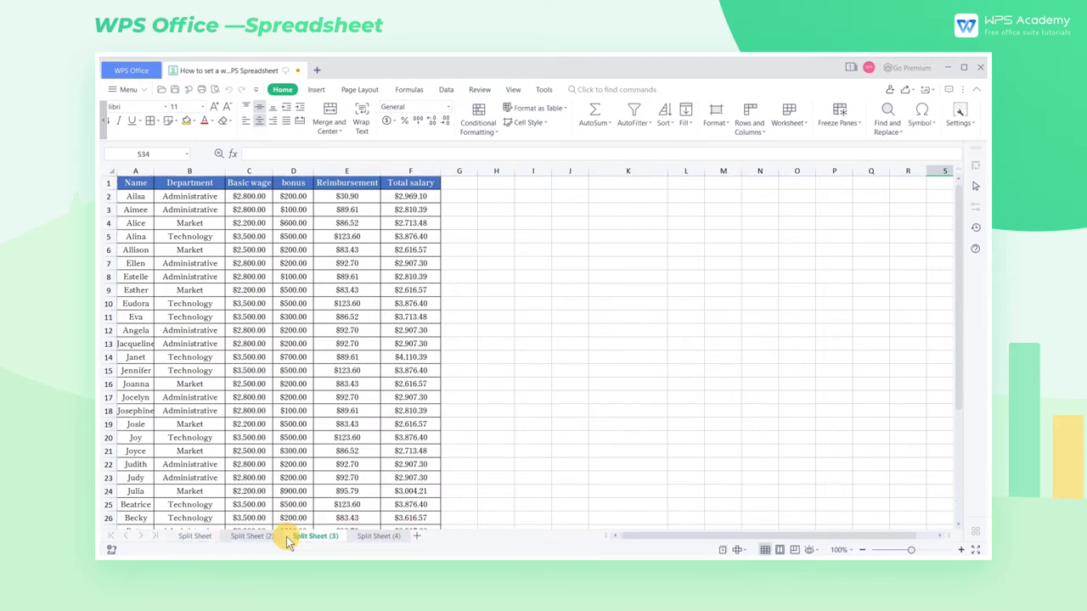
click(789, 126)
click(792, 181)
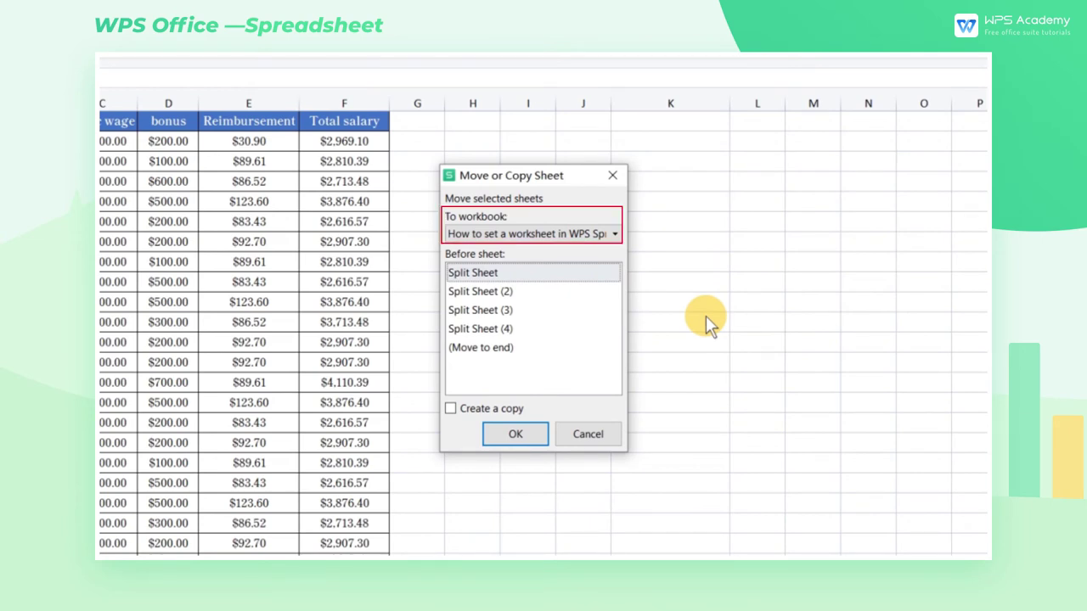
click(593, 235)
click(577, 250)
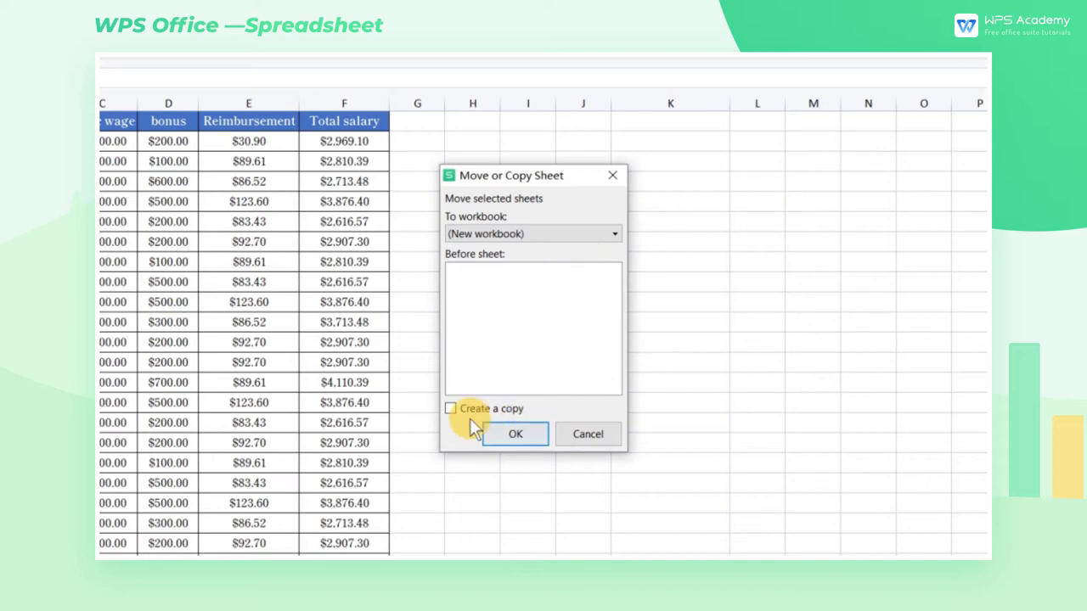
click(450, 408)
click(528, 432)
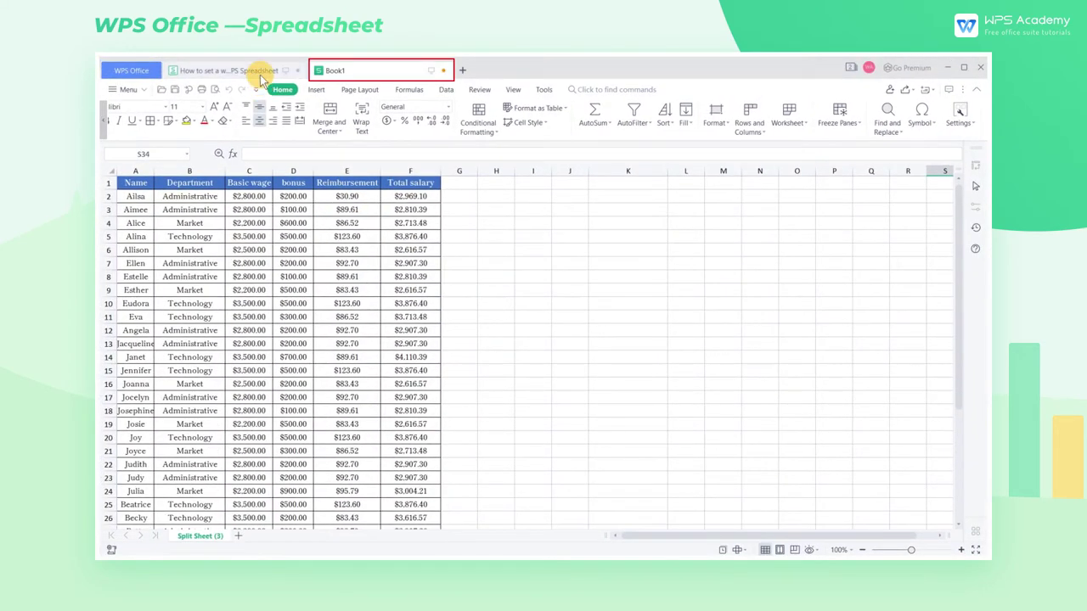
click(262, 75)
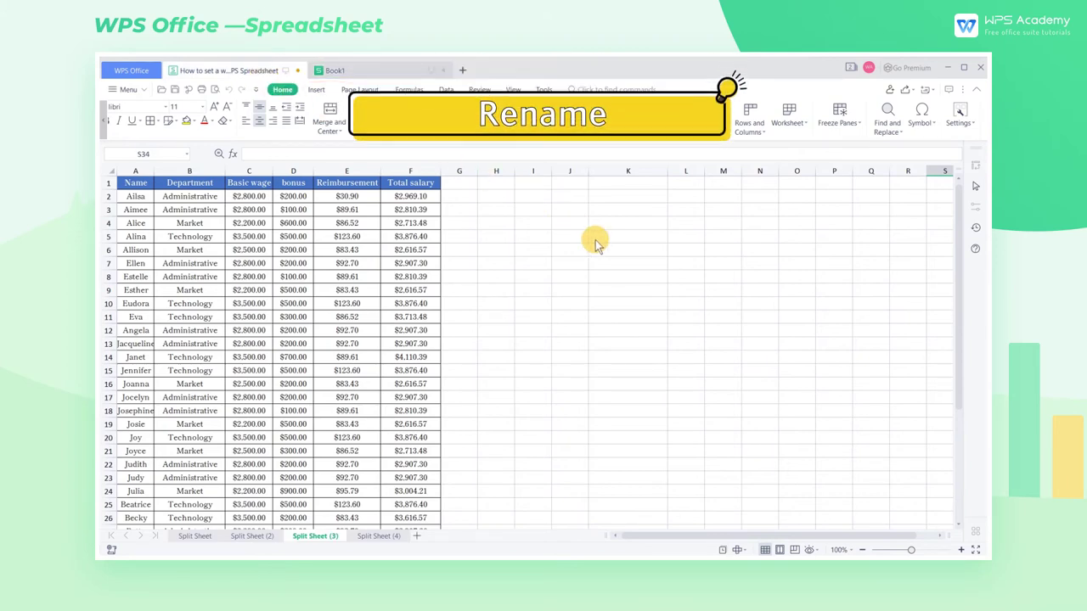
Step: Rename the Split Sheet (3) tab to 'wps' and the Split Sheet (4) tab to 'sheet'
click(788, 118)
click(800, 201)
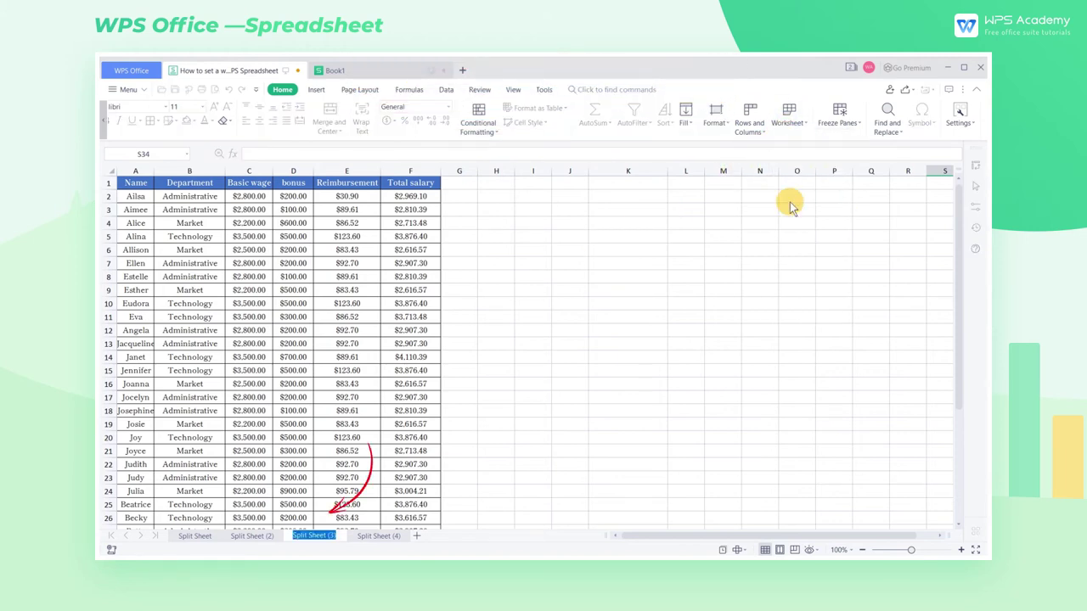
text(wps)
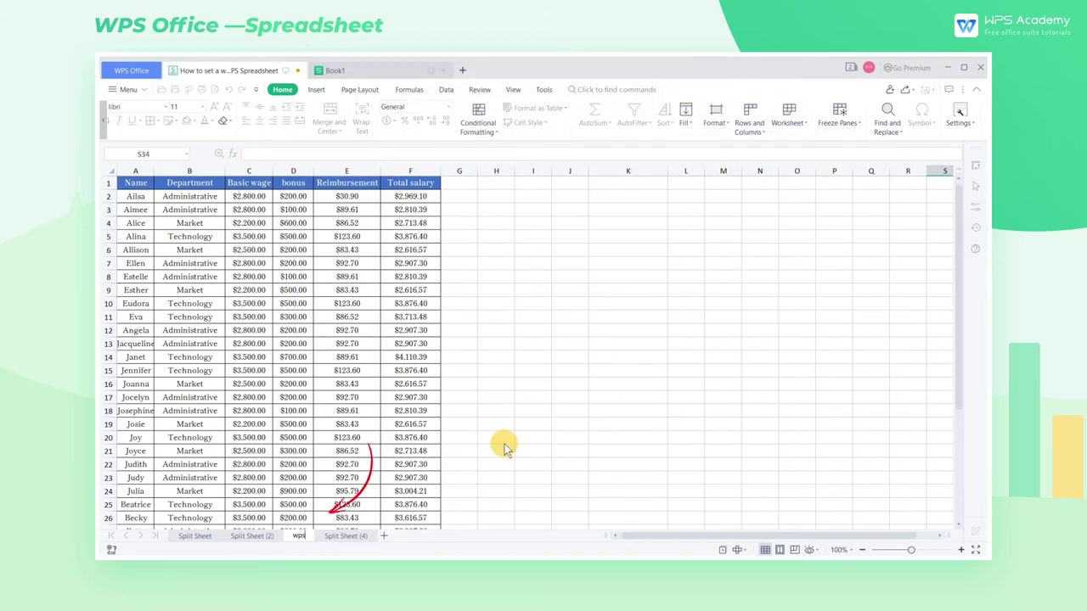
double_click(348, 540)
key(Return)
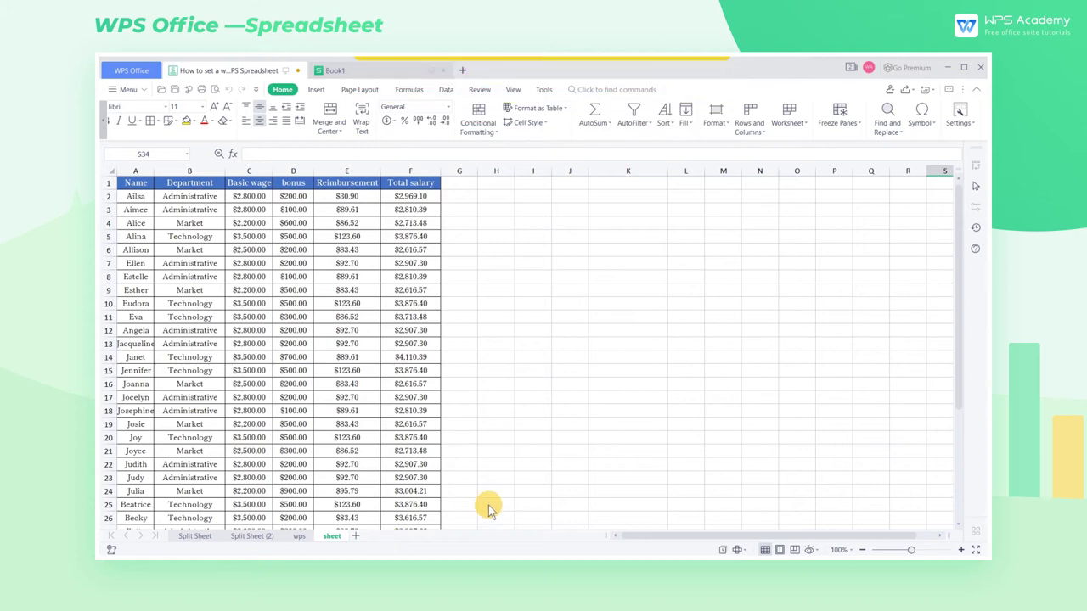
click(789, 117)
click(801, 217)
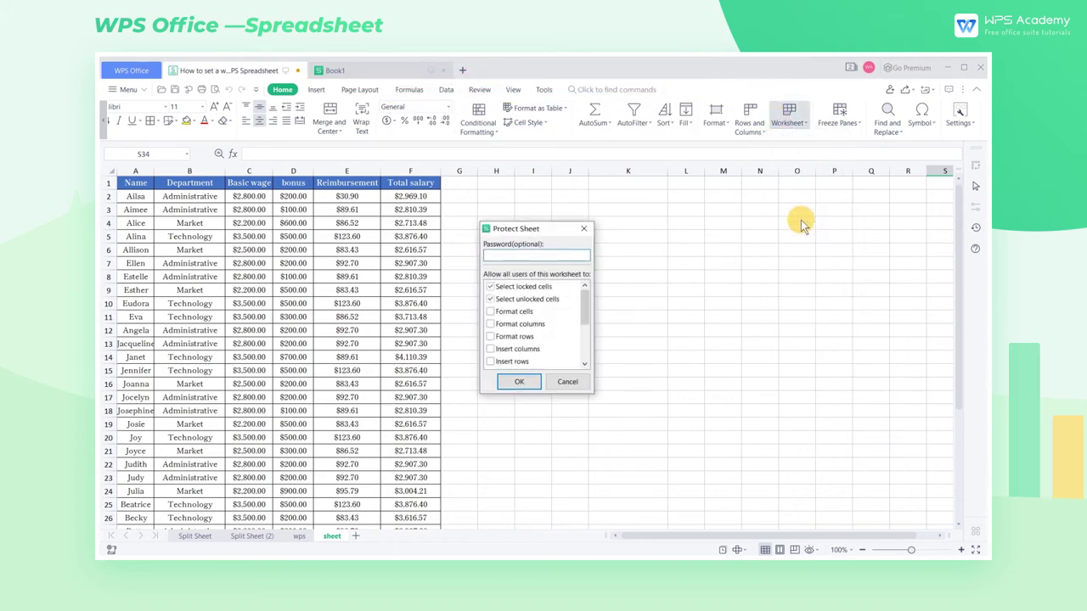
text(123)
click(519, 381)
text(123)
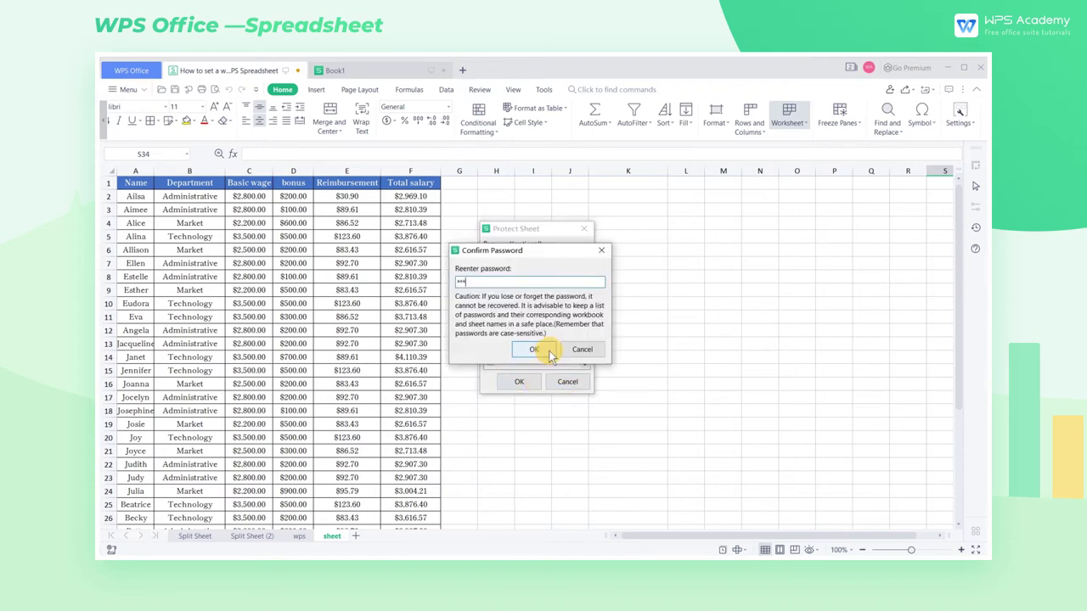
click(548, 353)
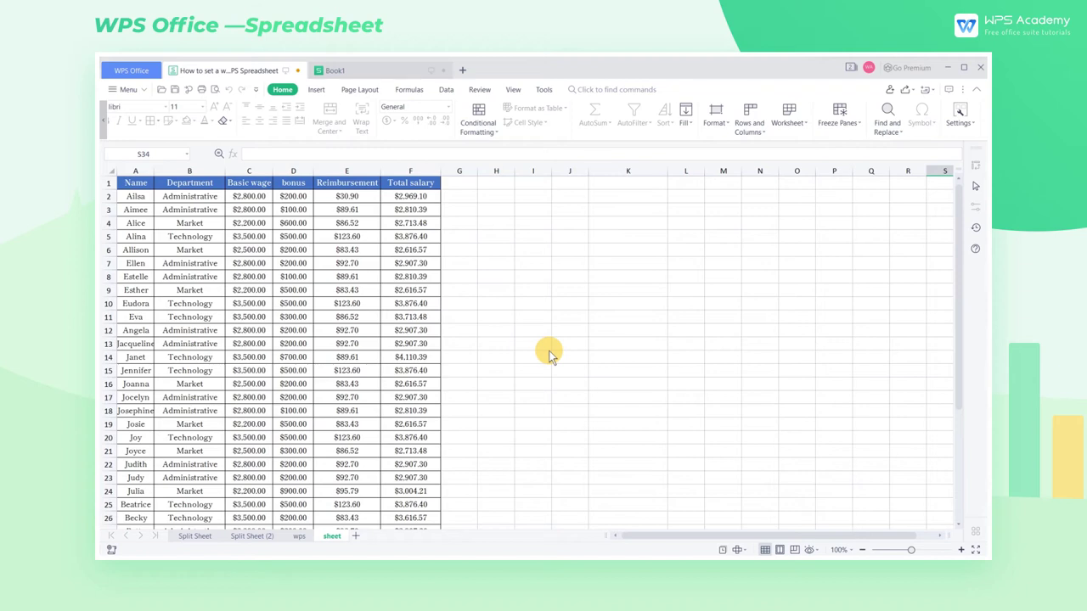
double_click(393, 316)
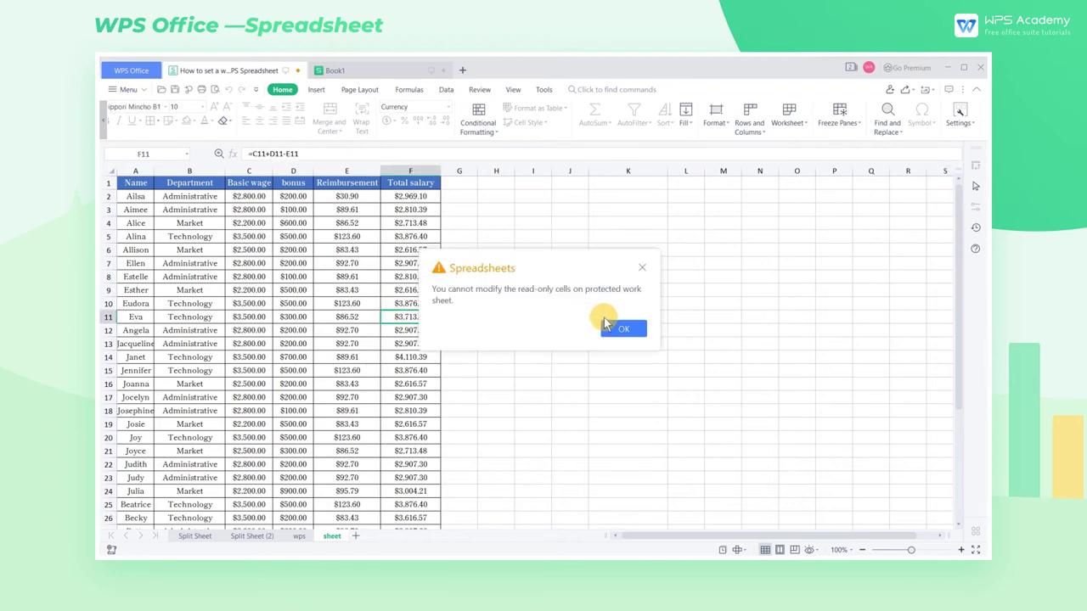
click(619, 328)
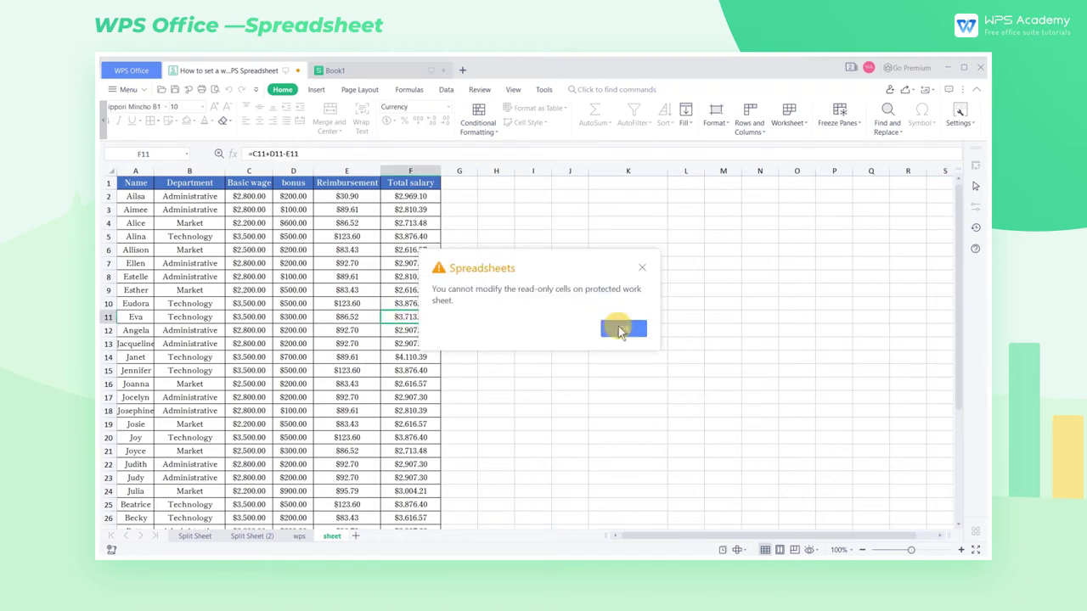
click(803, 123)
click(807, 211)
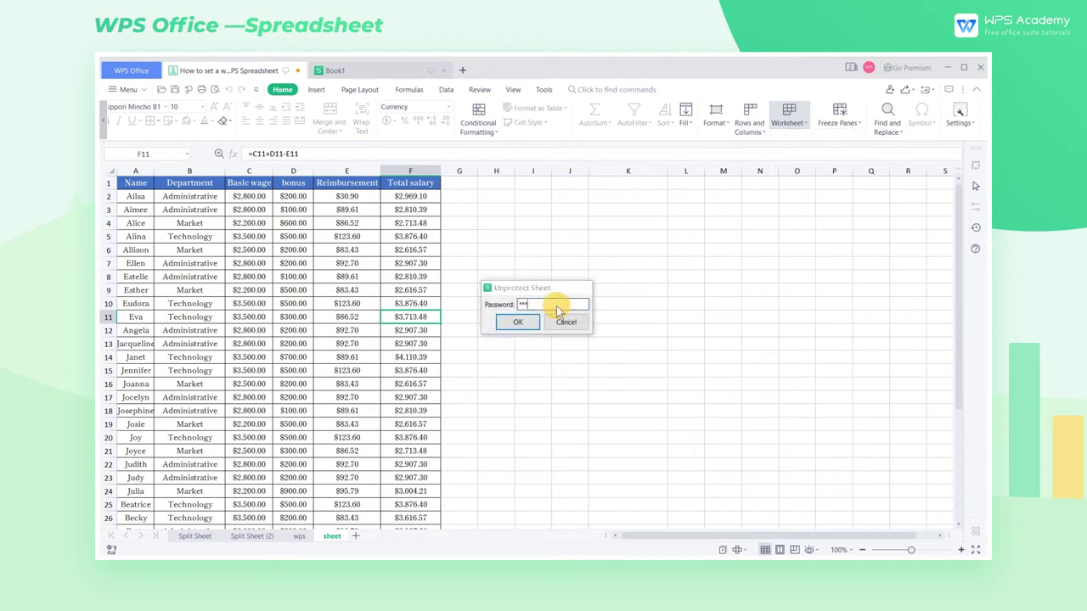
key(Return)
key(Down)
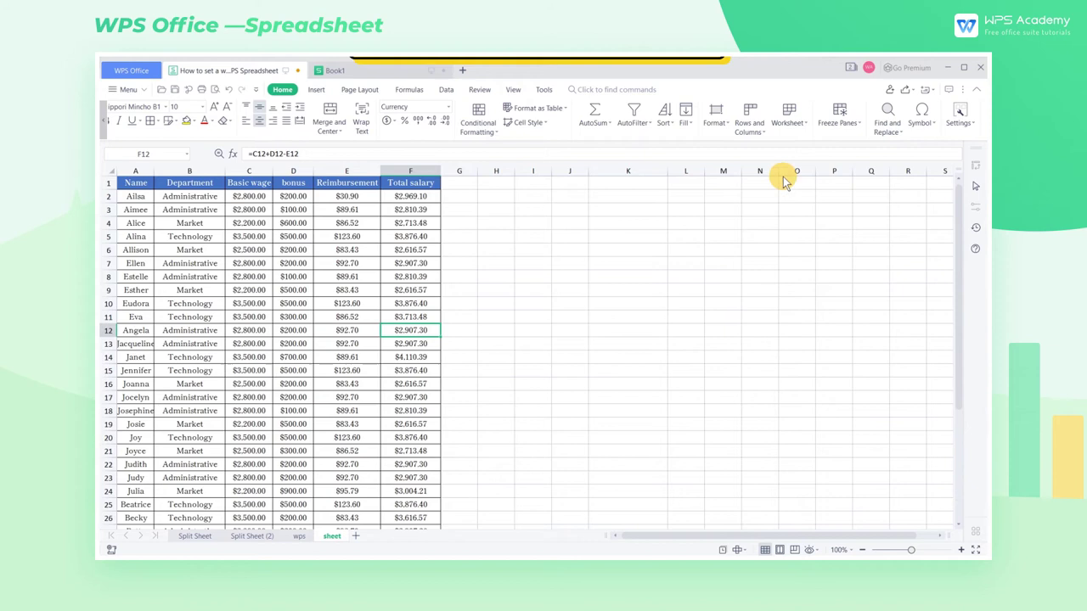
Step: Give the tab of the sheet named 'sheet' a red standard tab colour
click(789, 126)
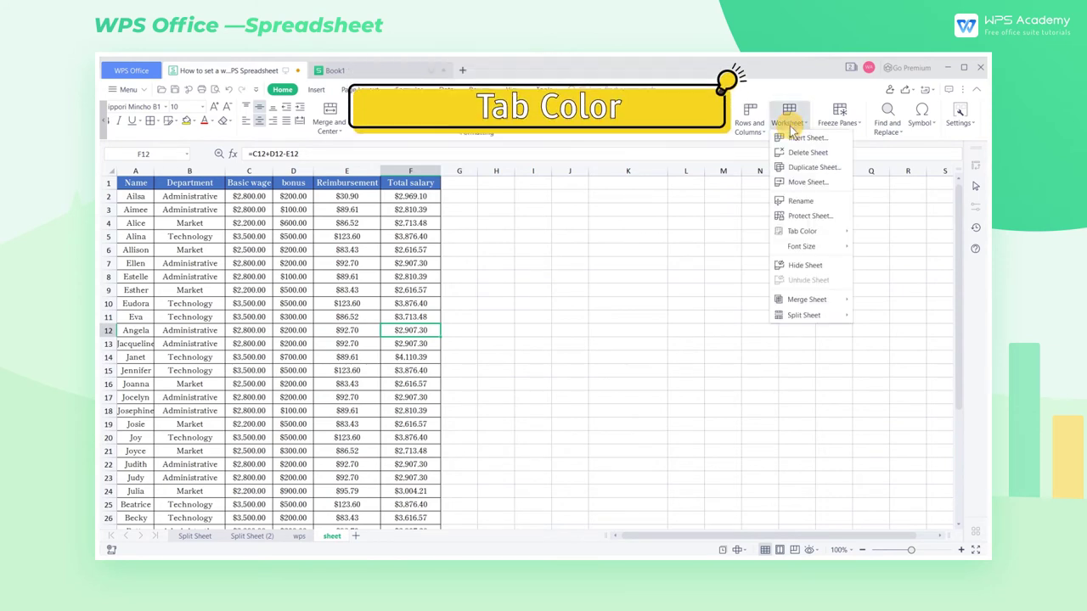
click(803, 231)
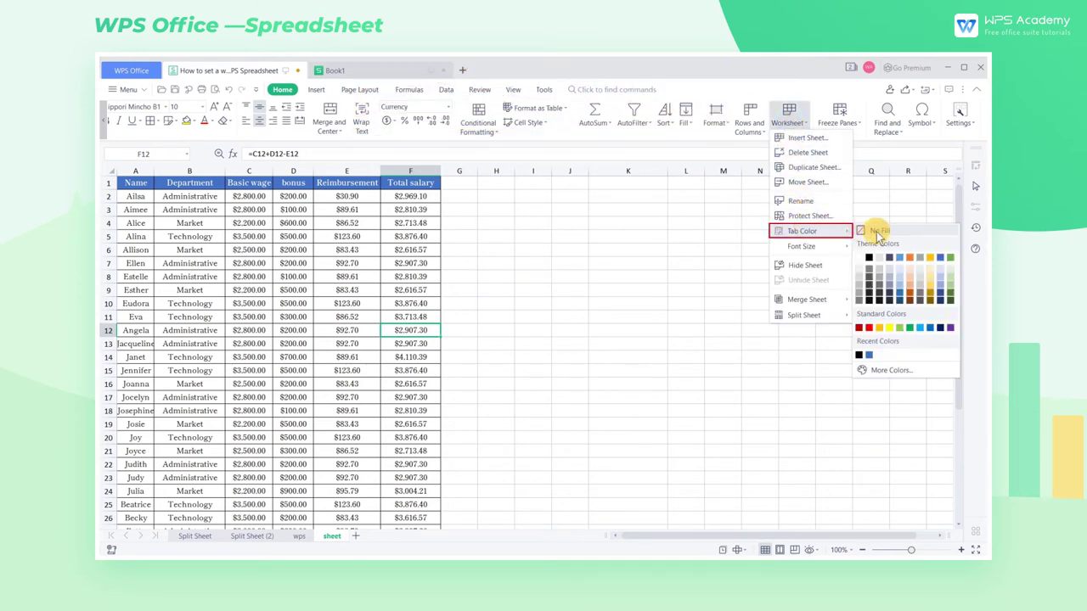
click(871, 327)
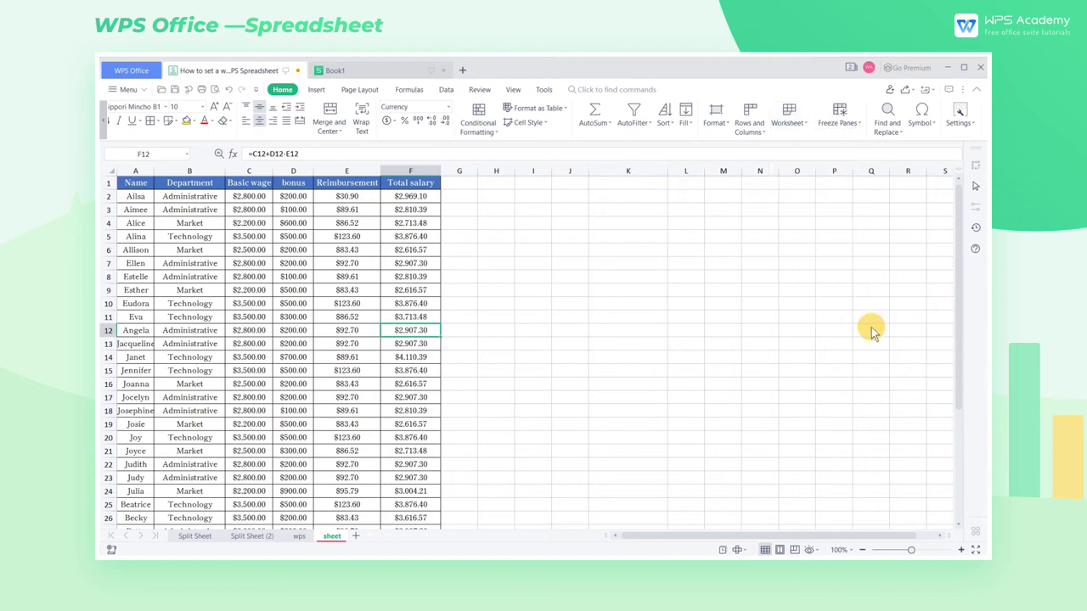
Step: Switch to the sheet named 'sheet' and choose a larger font size for the sheet tabs
click(299, 538)
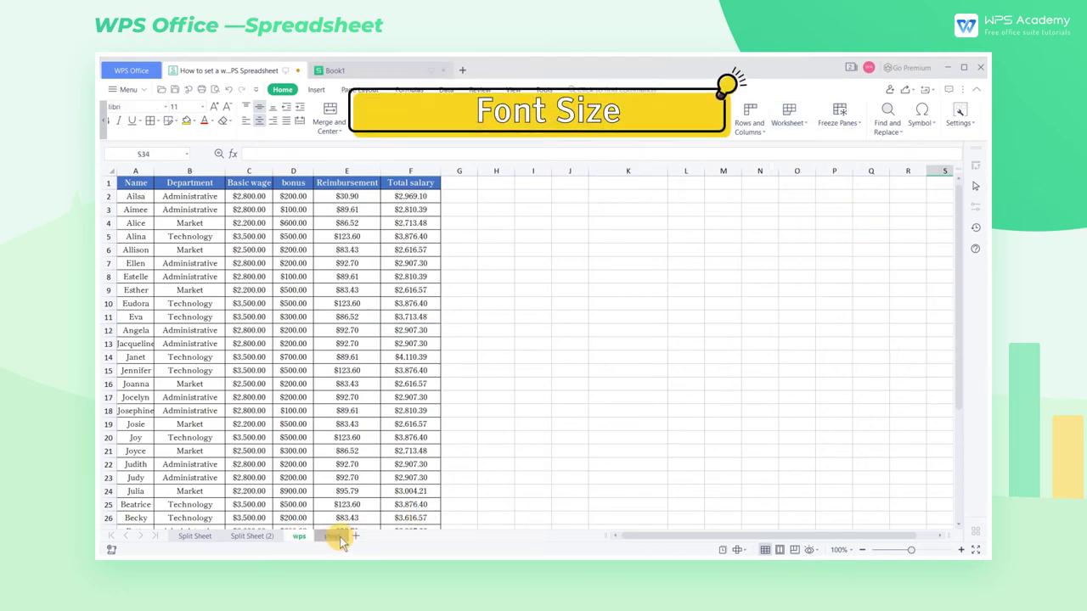
click(332, 537)
click(788, 115)
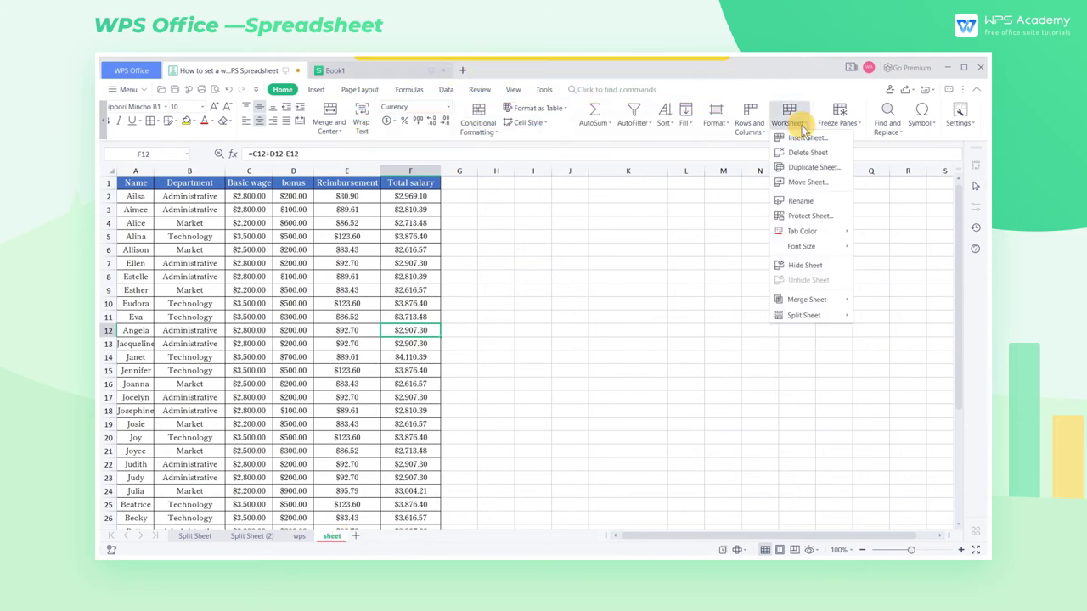
mouse_move(827, 246)
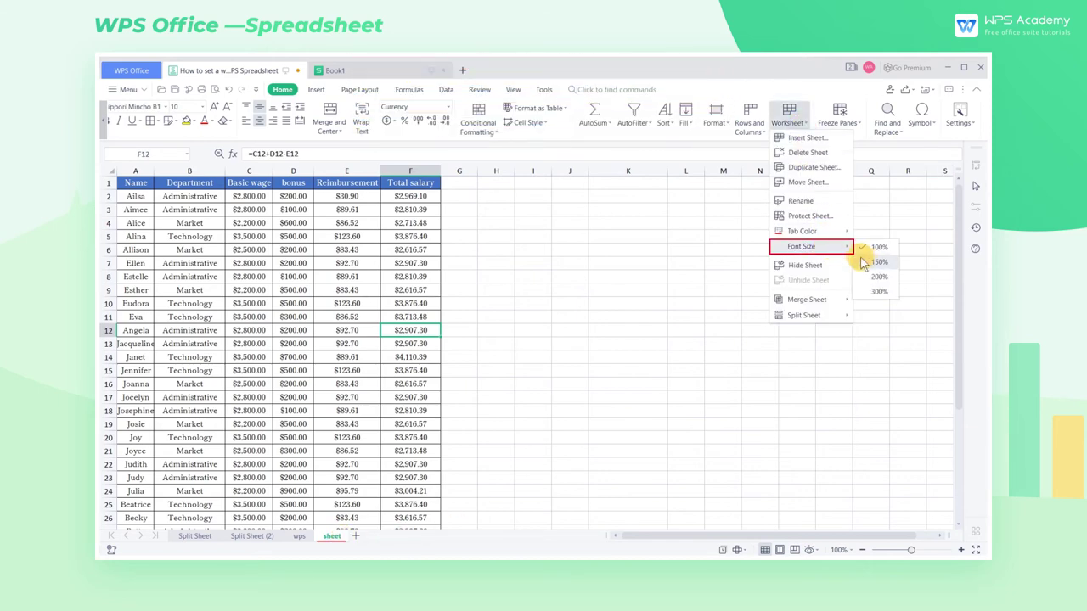
click(866, 262)
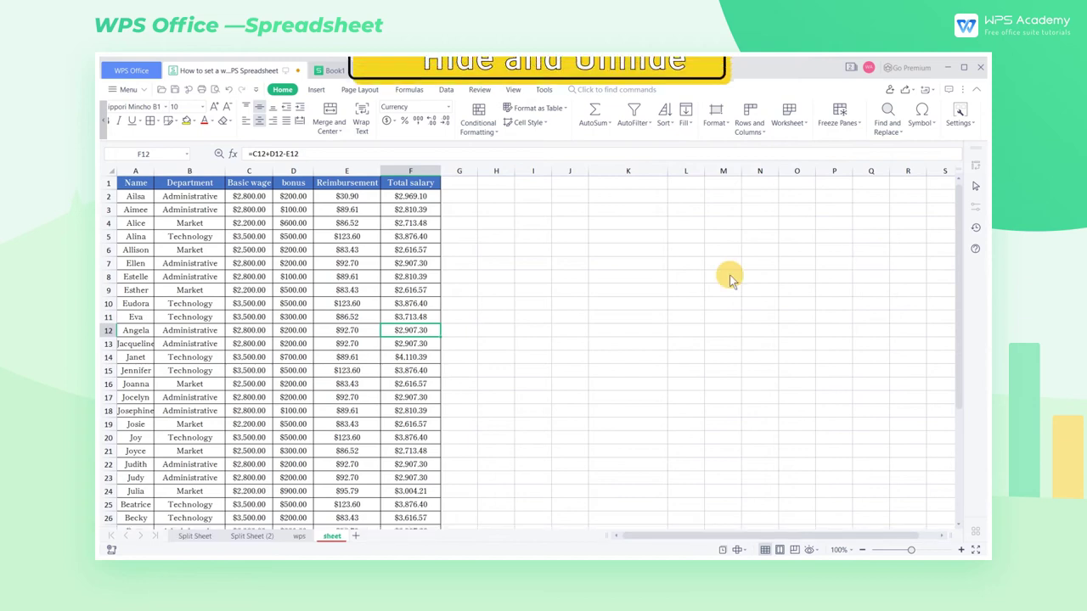
Step: Hide the Split Sheet (2), wps and sheet worksheets, then unhide only wps
click(788, 117)
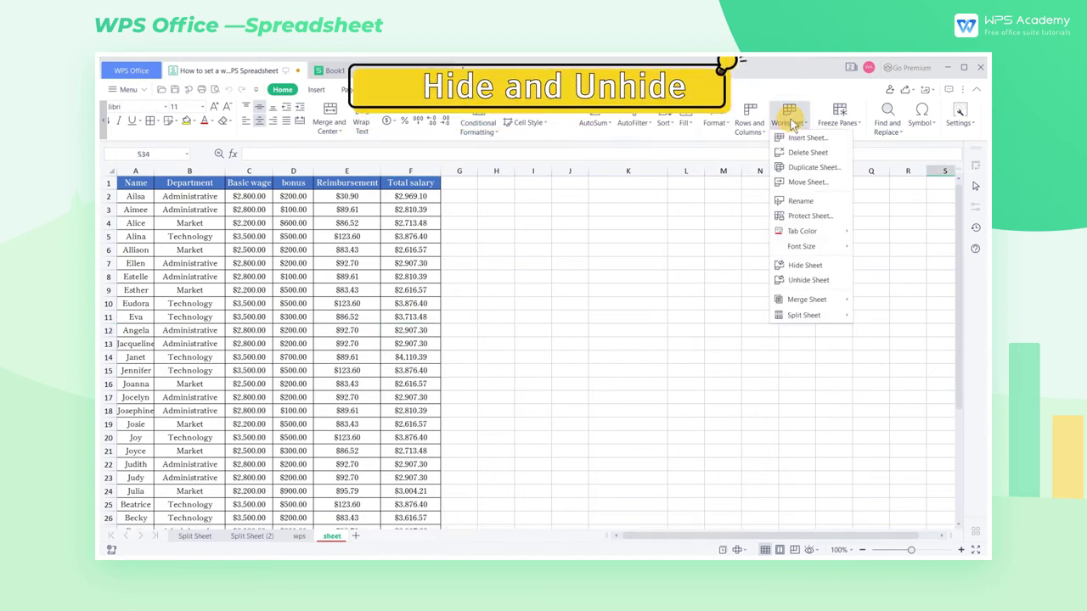
click(795, 266)
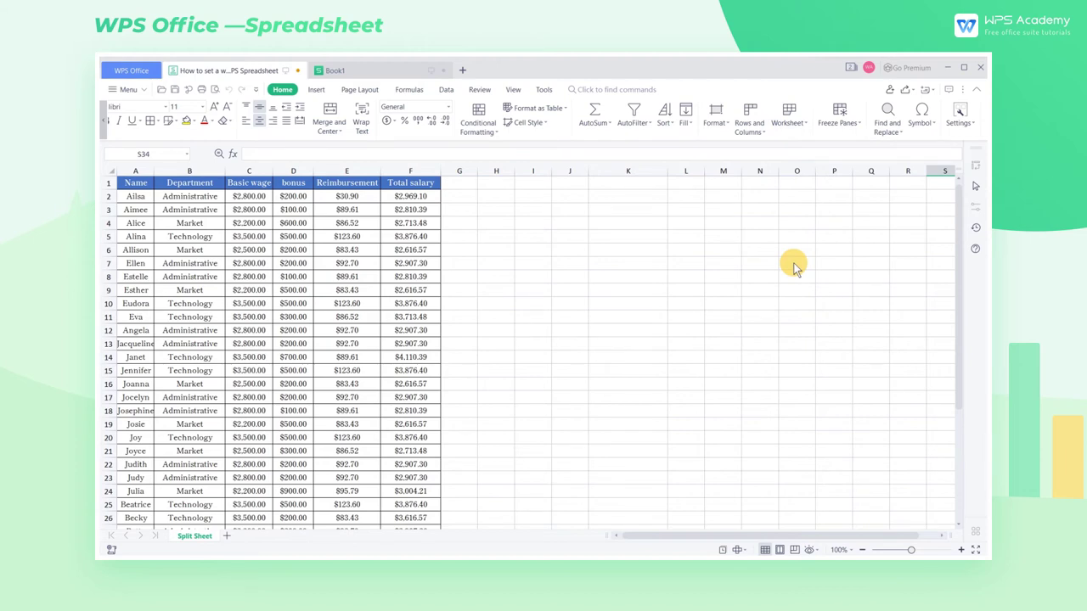
click(791, 119)
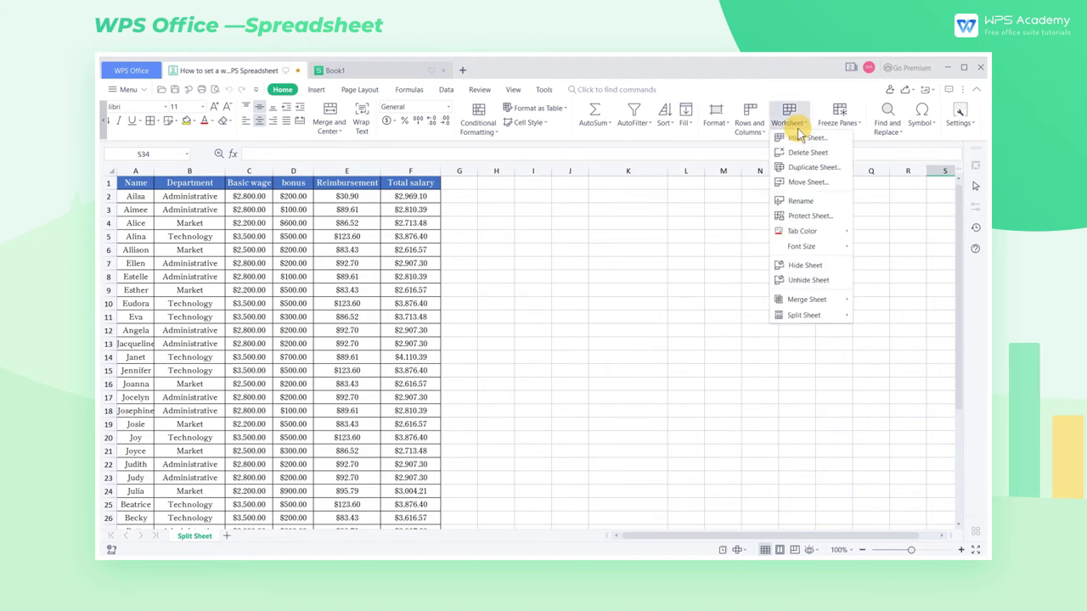
click(809, 280)
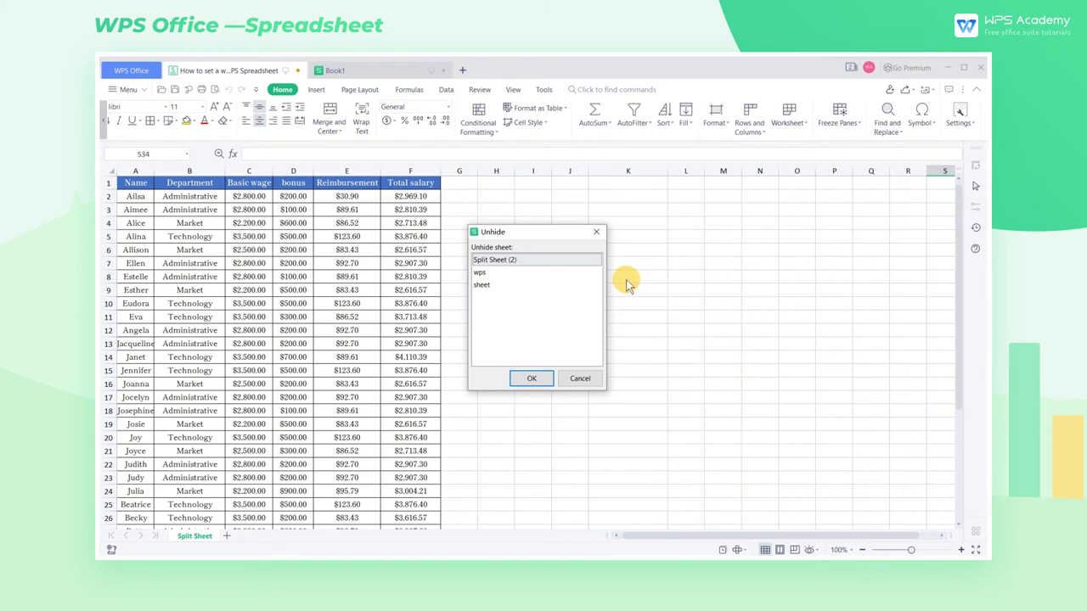
click(498, 273)
click(530, 381)
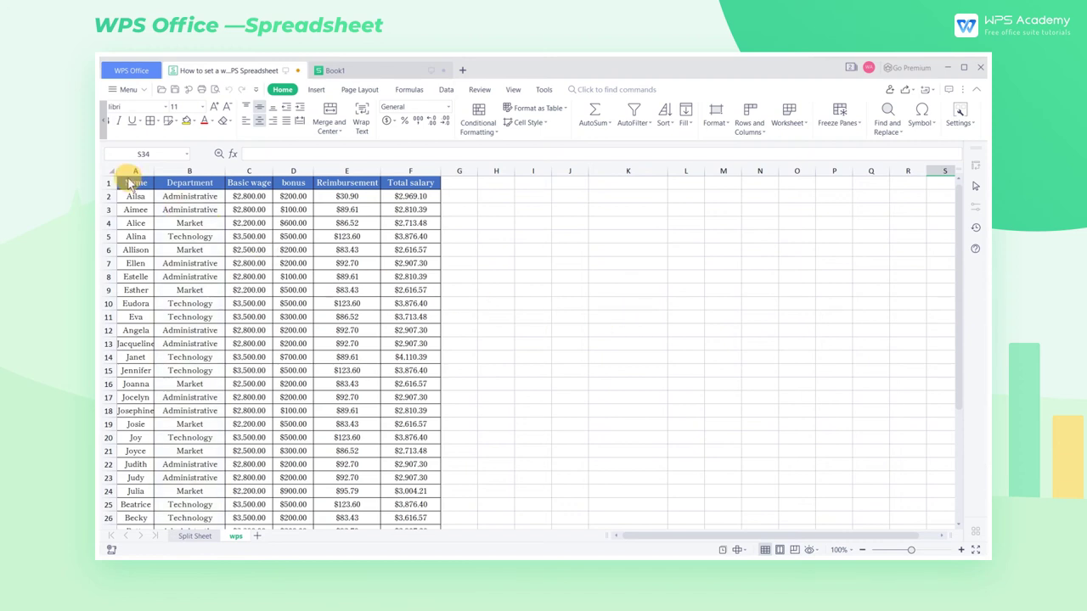
Step: Split the A1:F38 table, with a title row, by Department (column B) into separate new sheets
drag(127, 179, 421, 474)
scroll(429, 447, up, 6)
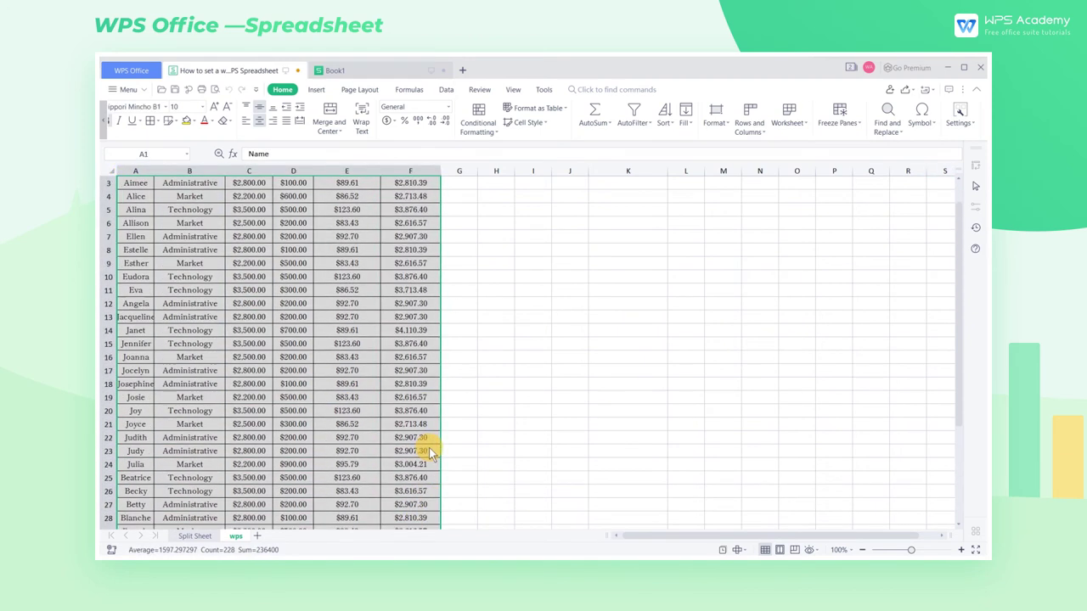
click(788, 127)
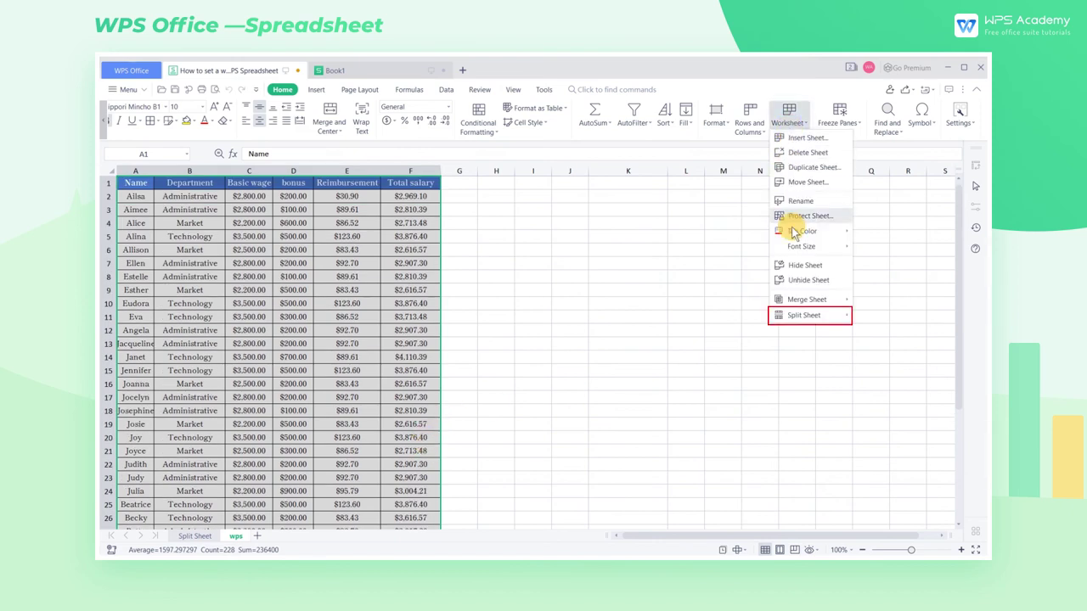
mouse_move(845, 315)
click(895, 327)
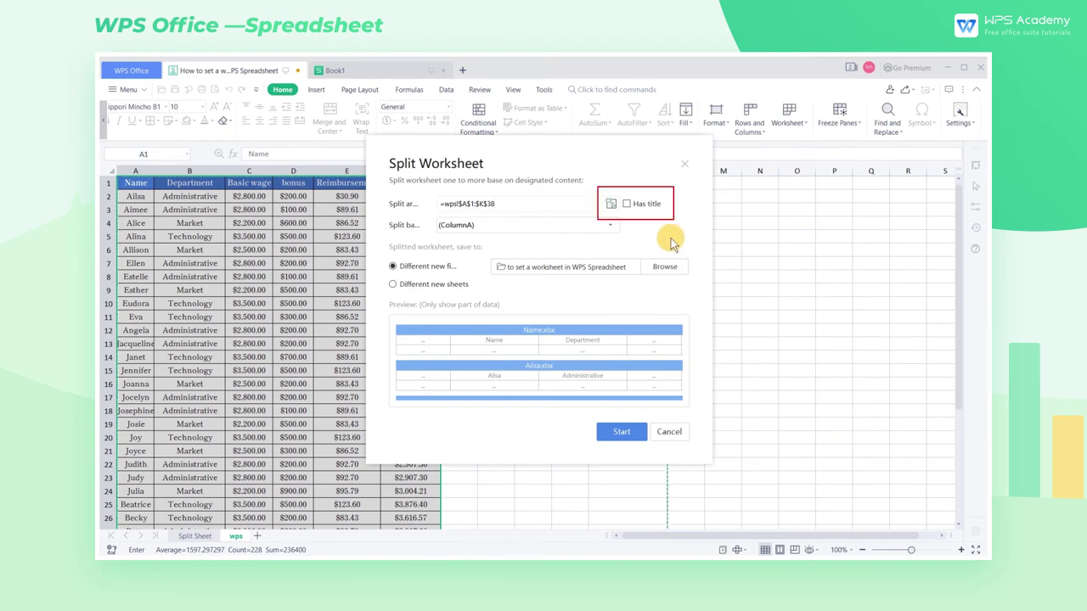
click(627, 205)
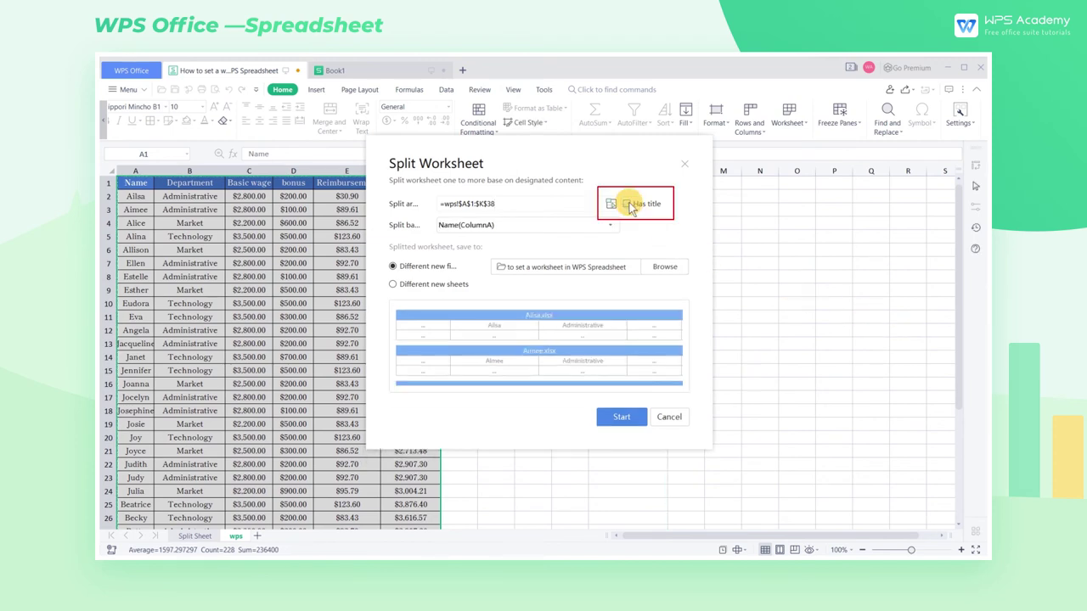
click(586, 224)
click(514, 245)
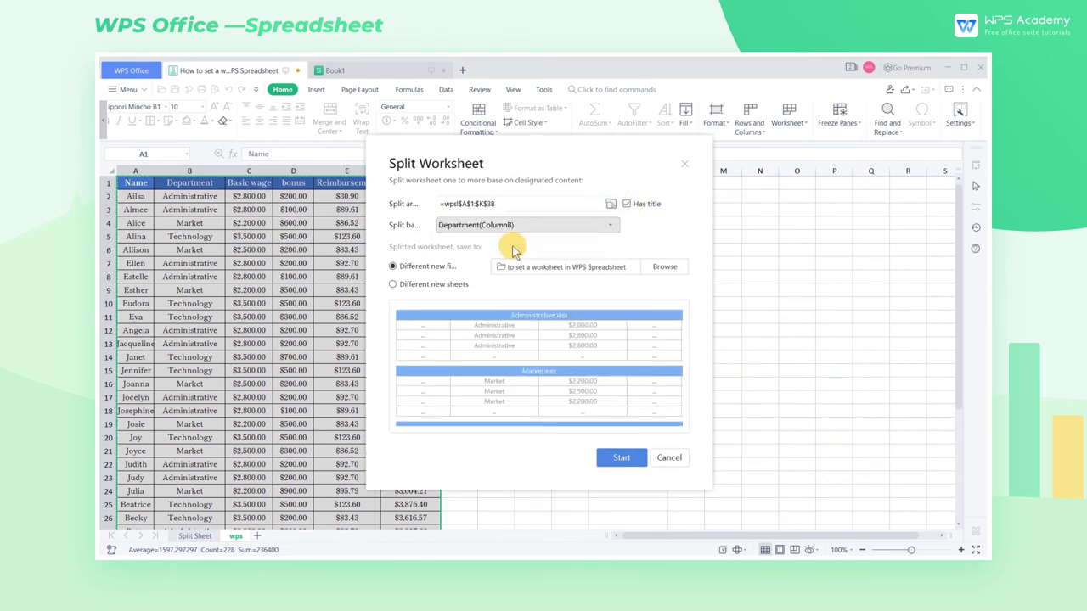
click(392, 283)
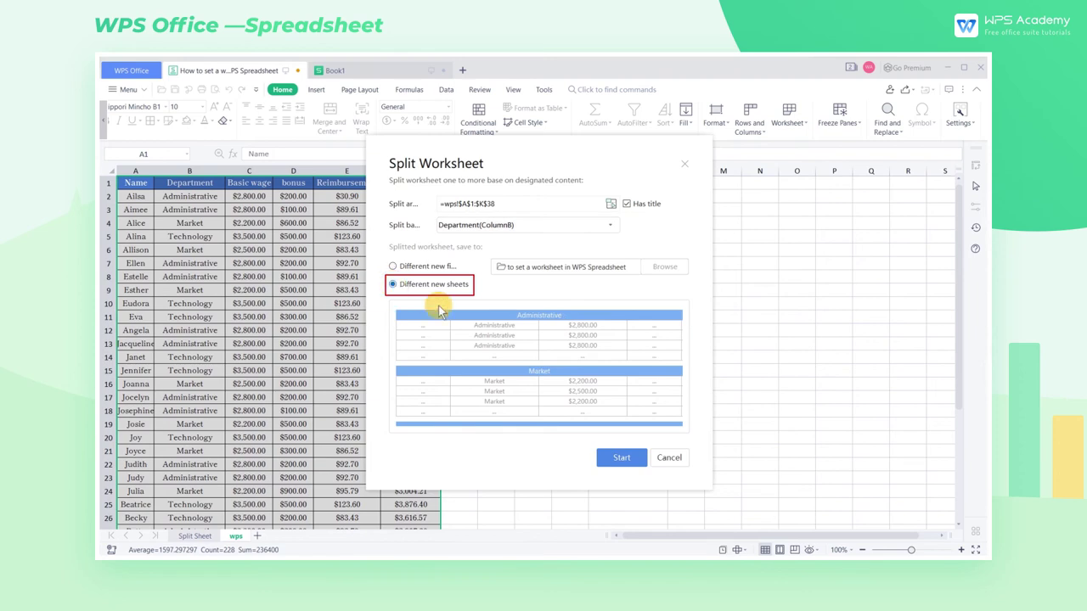
click(634, 457)
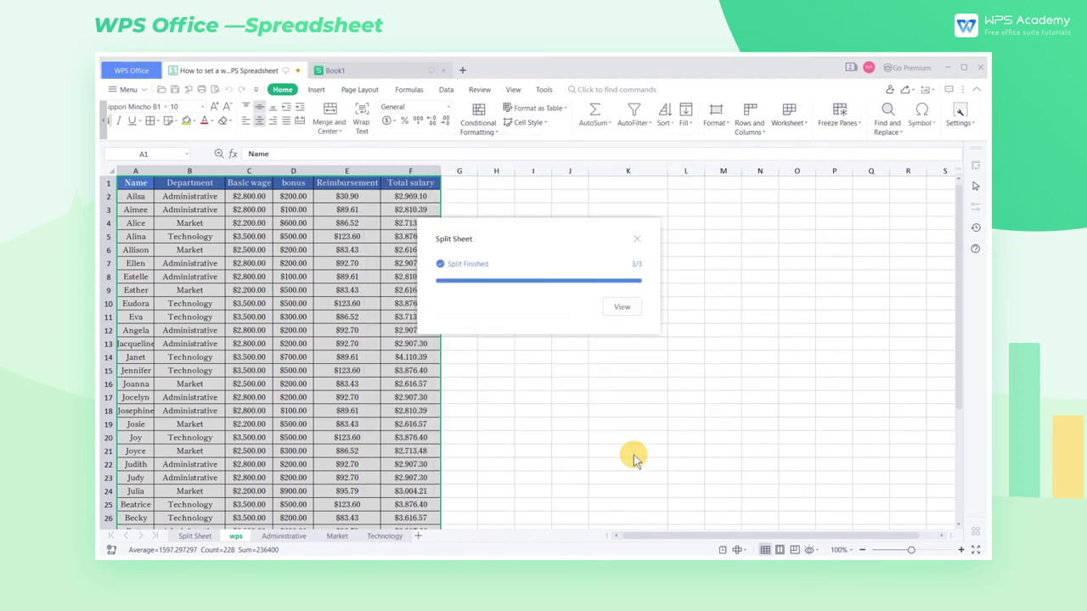
Step: Close the Split Finished report and browse the Market, Technology and Administrative sheets
click(625, 309)
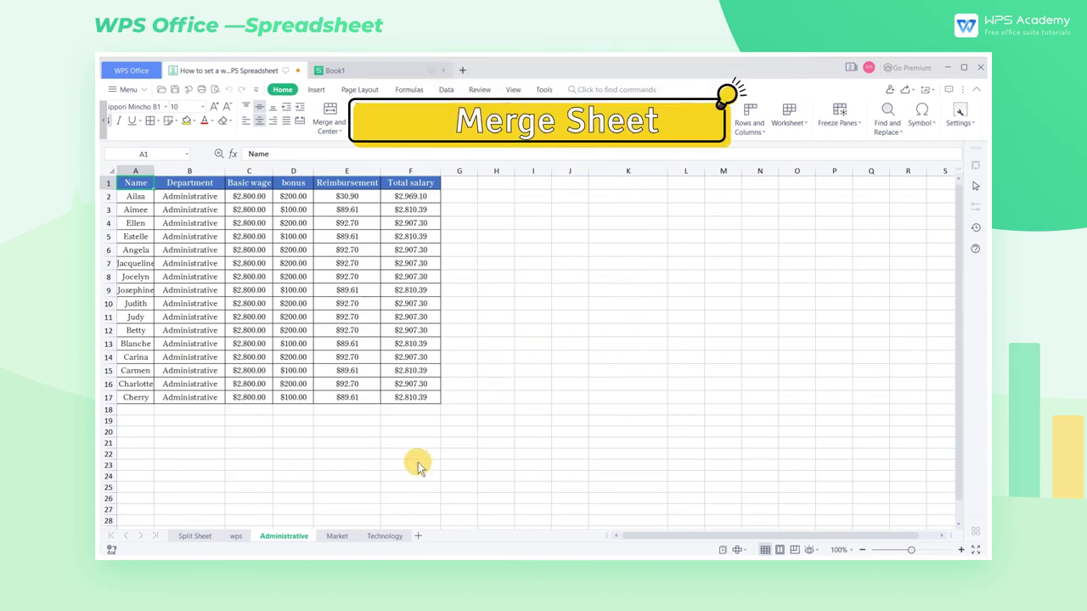
click(337, 536)
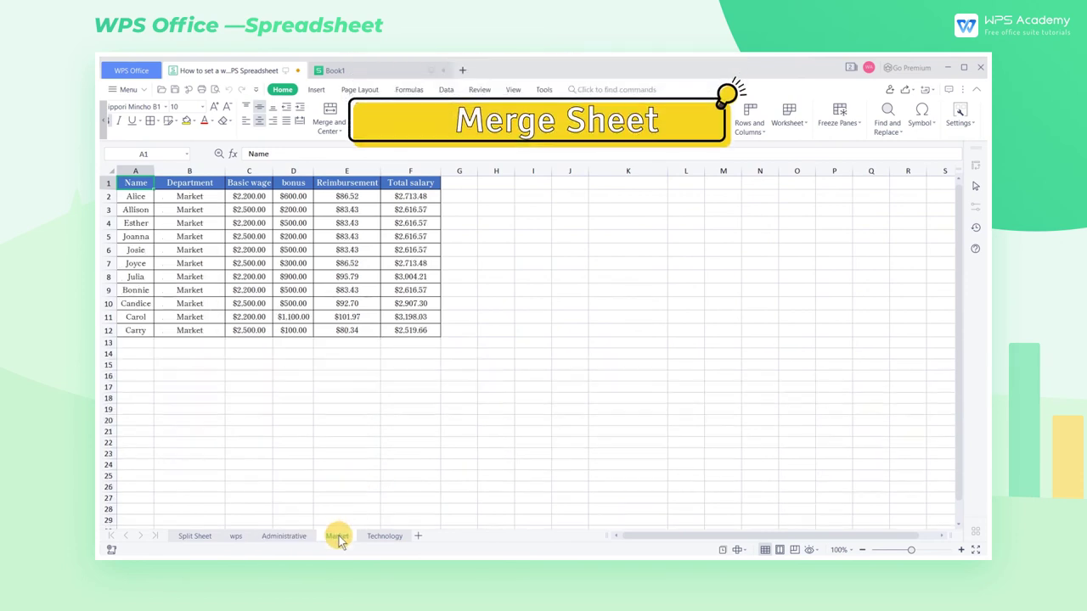
click(385, 536)
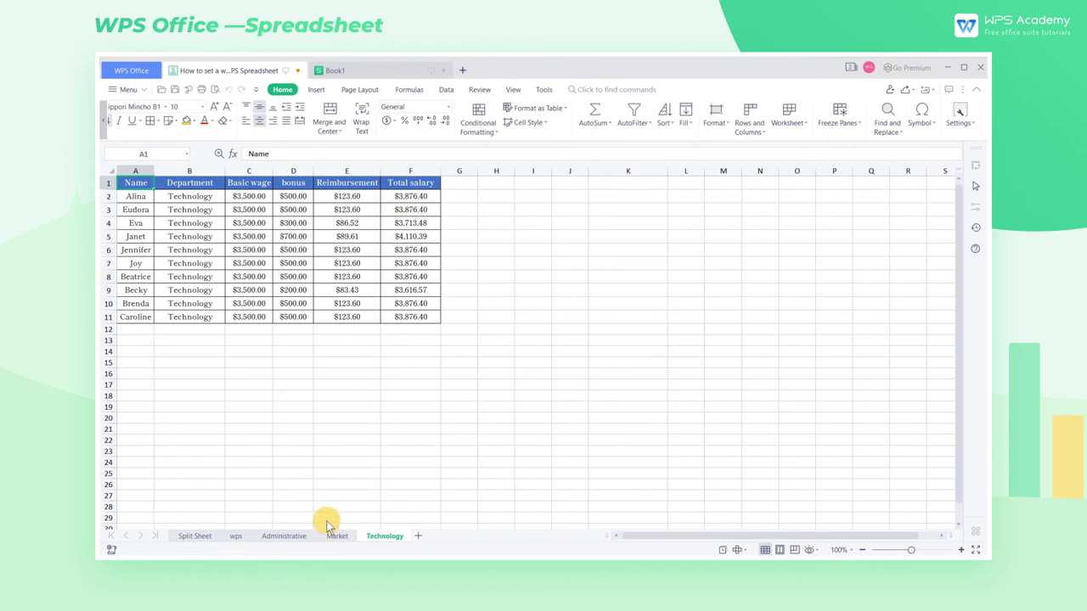
click(300, 536)
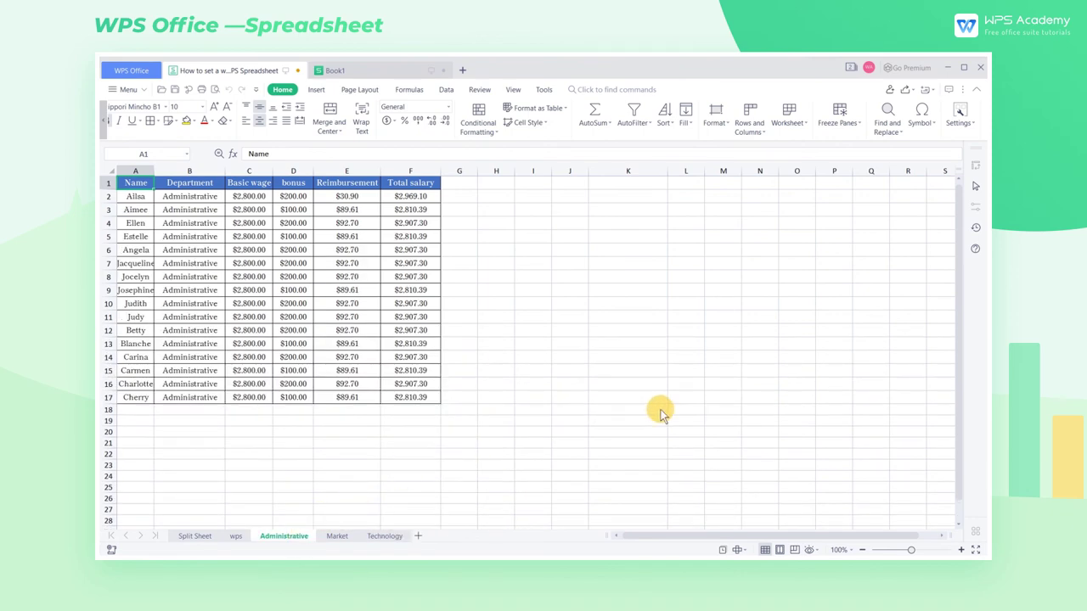
Step: Merge the Administrative, Market and Technology sheets into a 38-row Merged tables sheet in Book2
click(789, 119)
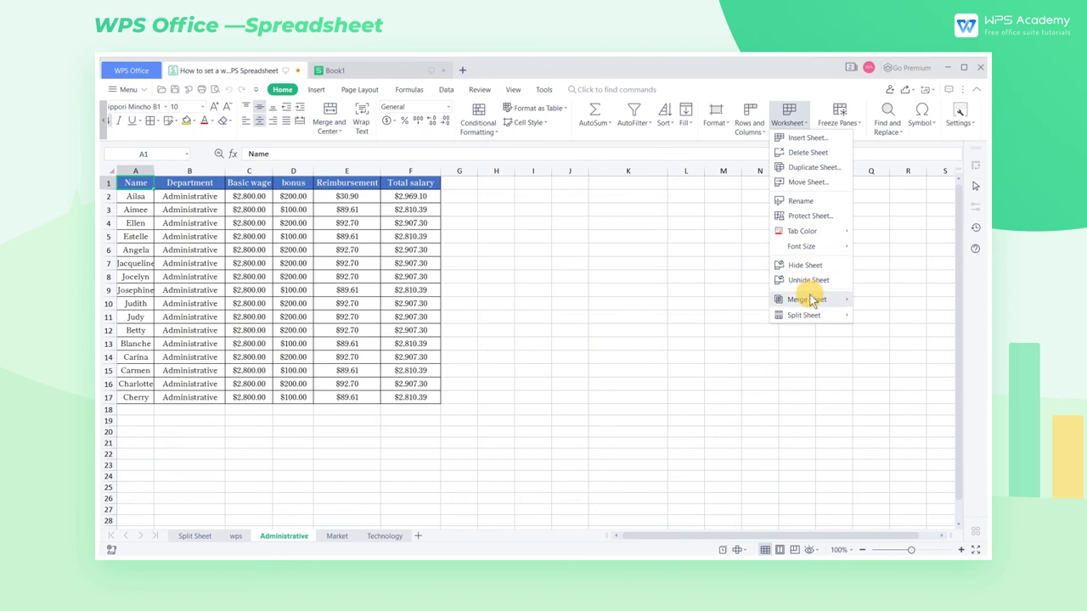
mouse_move(812, 301)
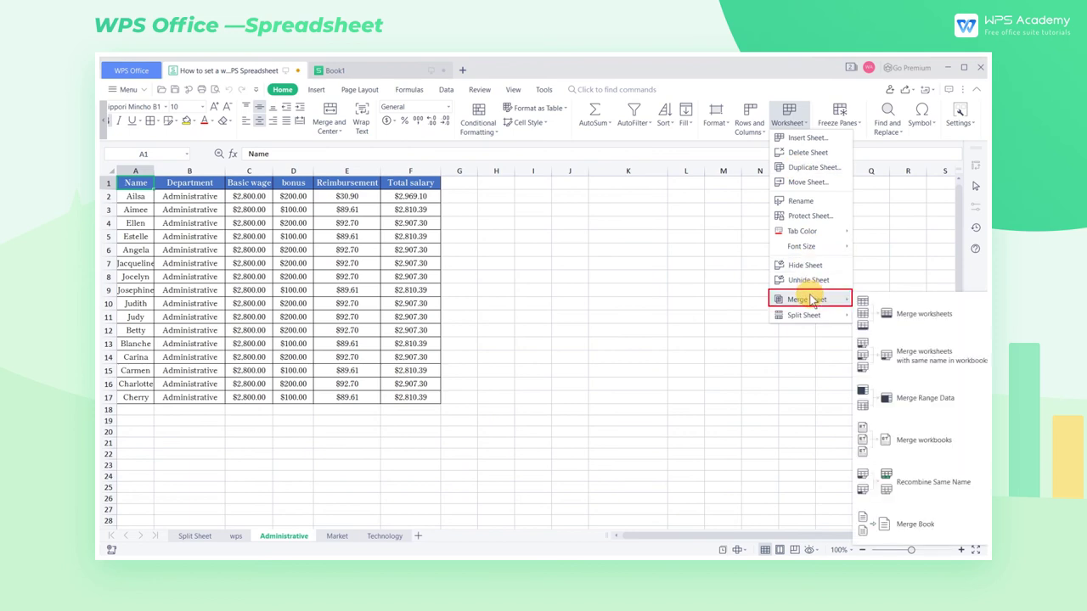
click(899, 313)
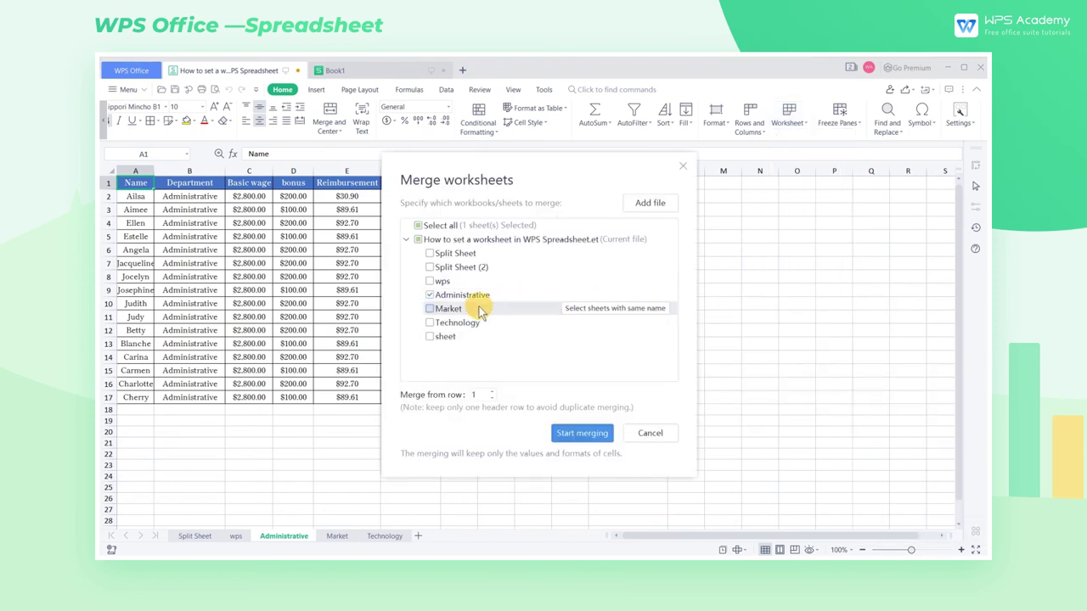
click(429, 309)
click(430, 323)
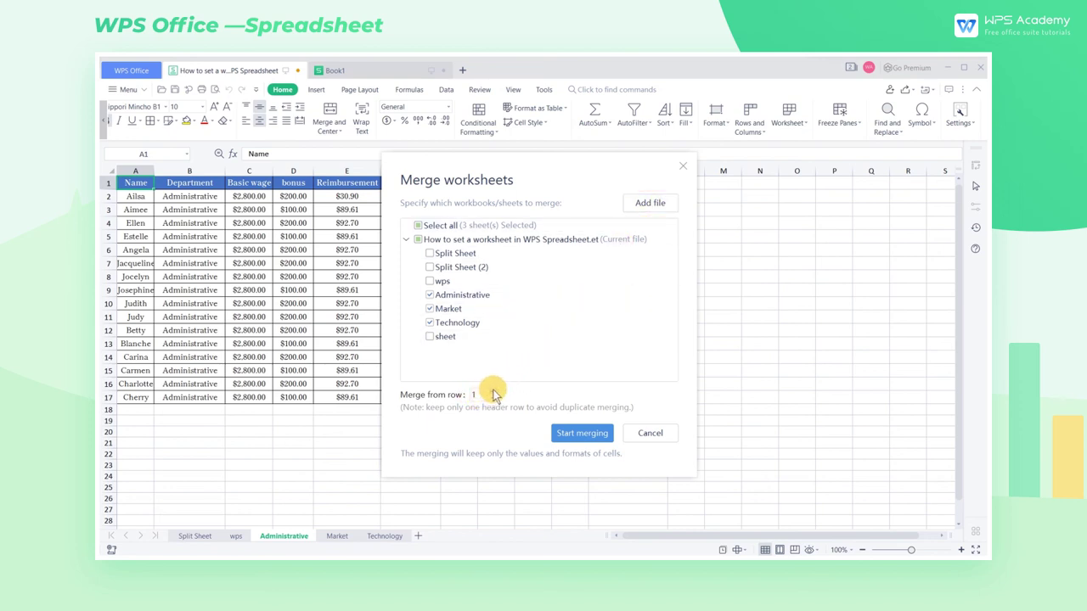
click(574, 433)
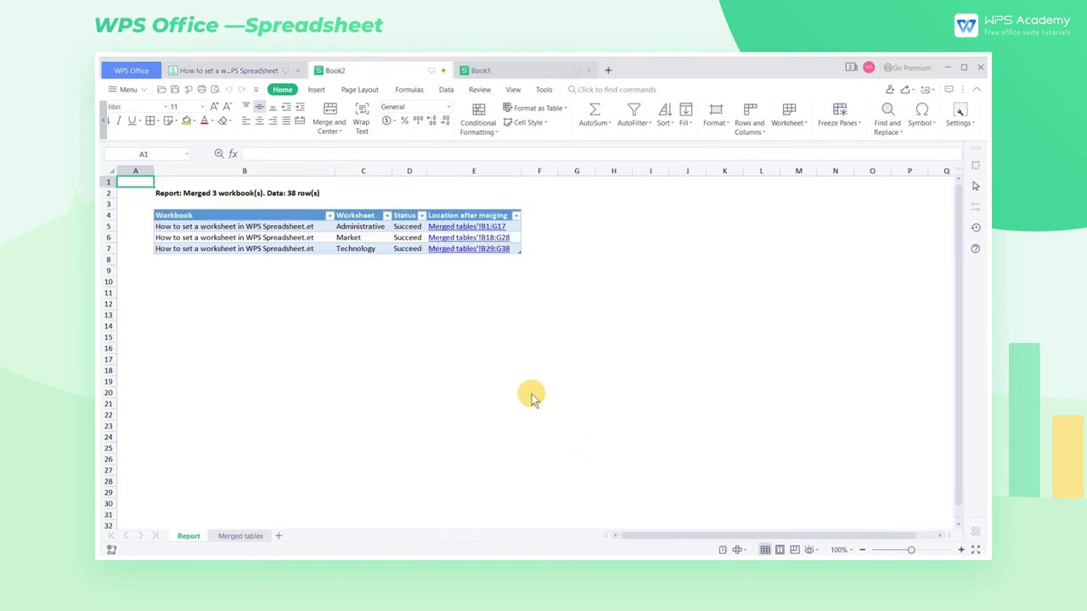
Step: Switch to Book2's Merged tables sheet to view Administrative and Market rows tagged by source sheet
click(262, 537)
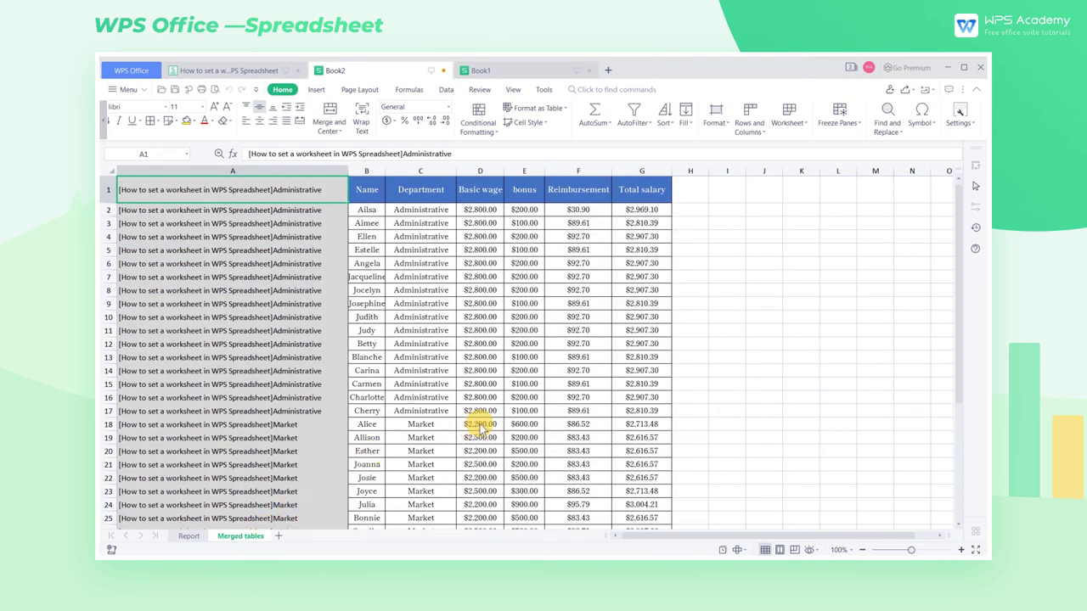